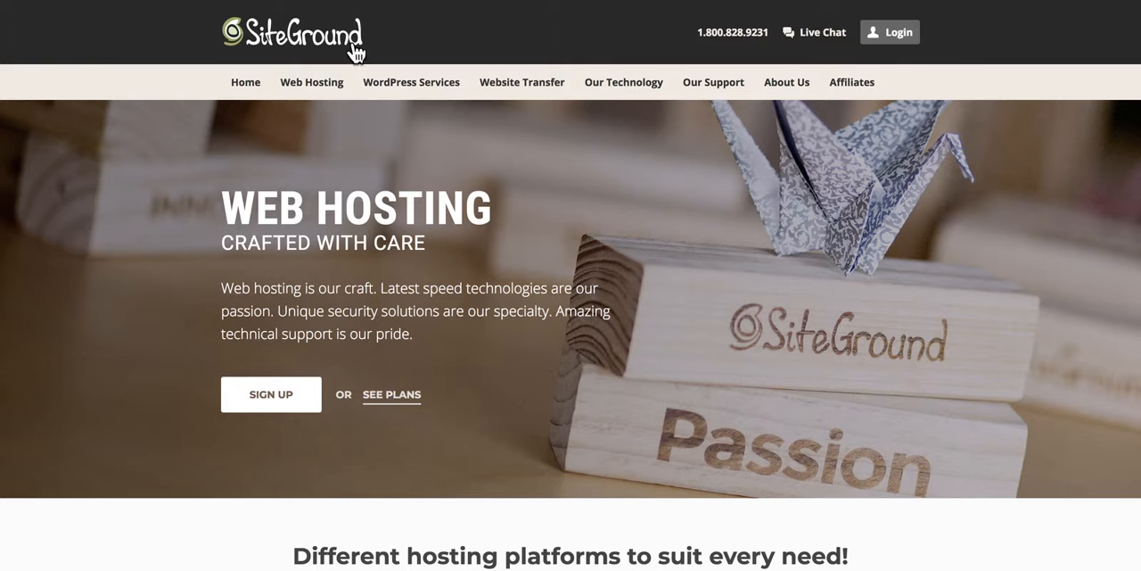
Step: Open the SiteGround login form and enter the account's e-mail address as the username
left_click(898, 33)
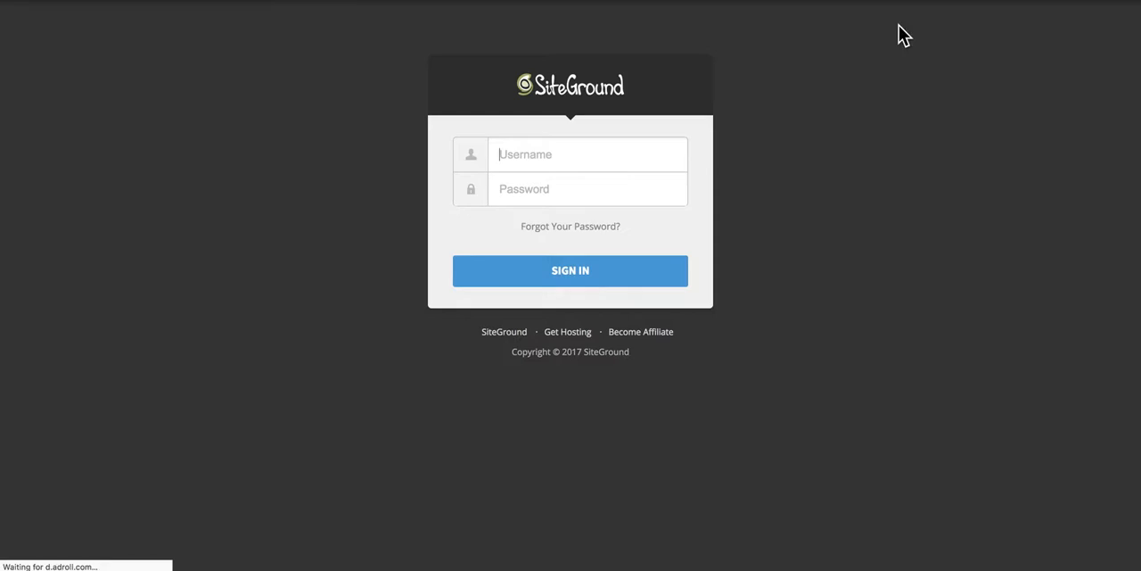
left_click(542, 153)
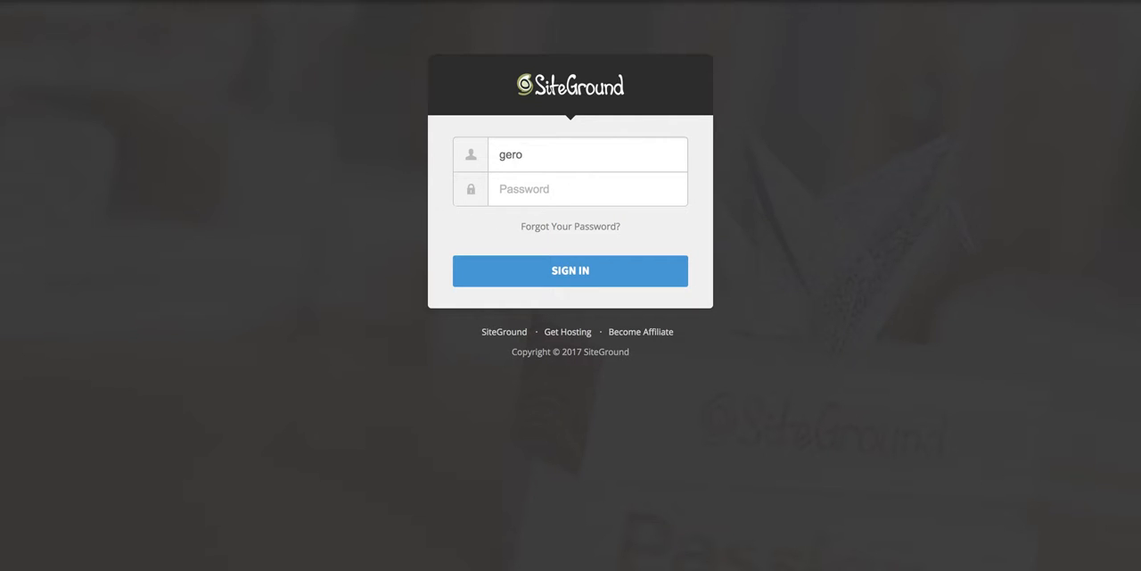
Step: Enter the account password and sign in to the hosting account
key("Tab")
type("••••")
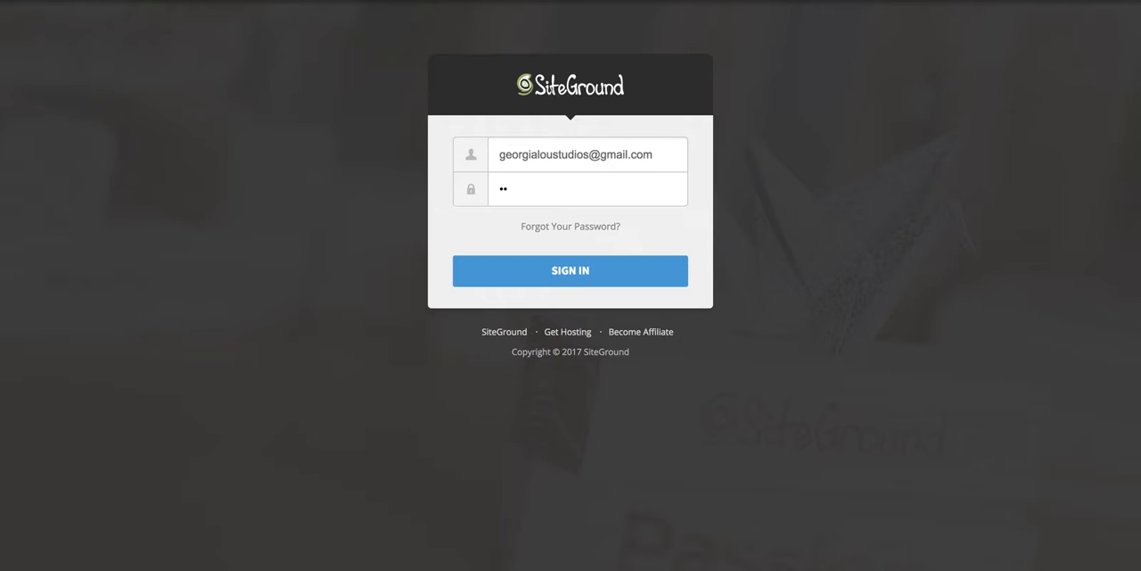
type("••••••••")
left_click(550, 281)
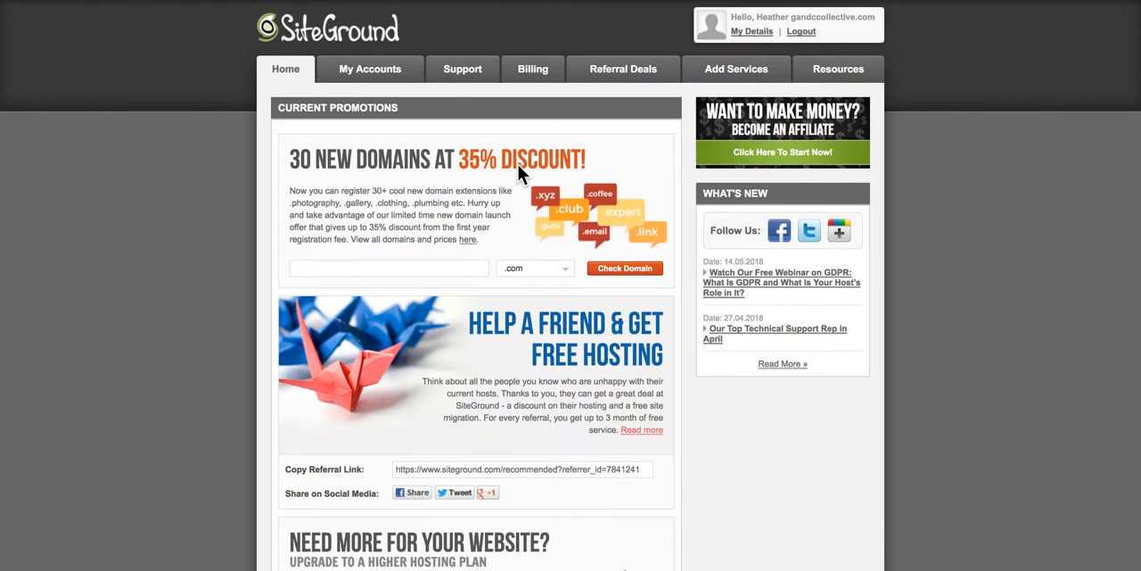
Step: Open the WordPress admin panel of themoneysavvymom.com from the hosting account's installations
left_click(355, 75)
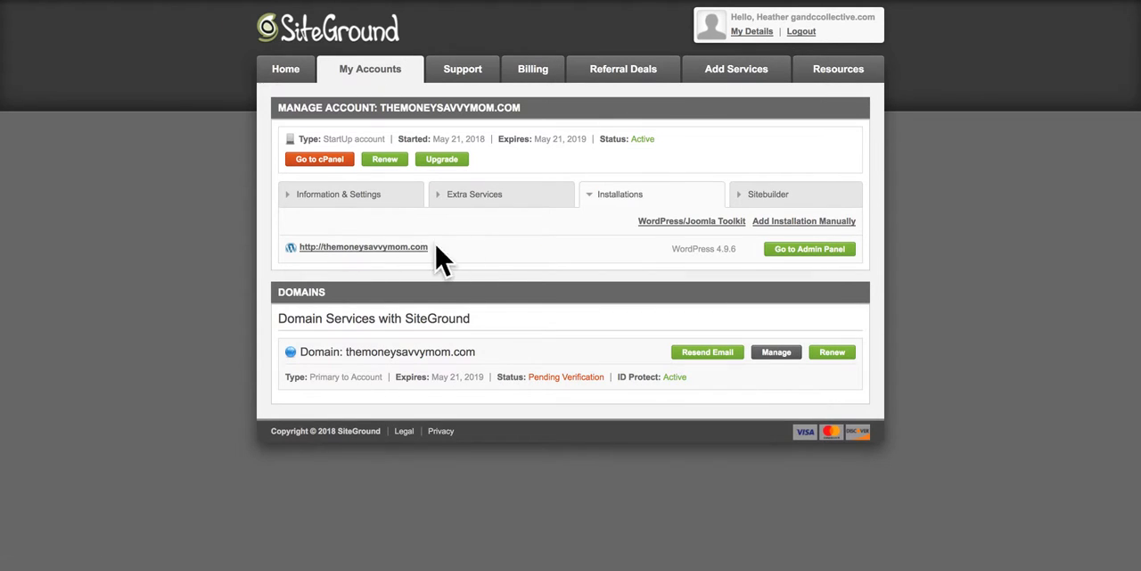
left_click(805, 255)
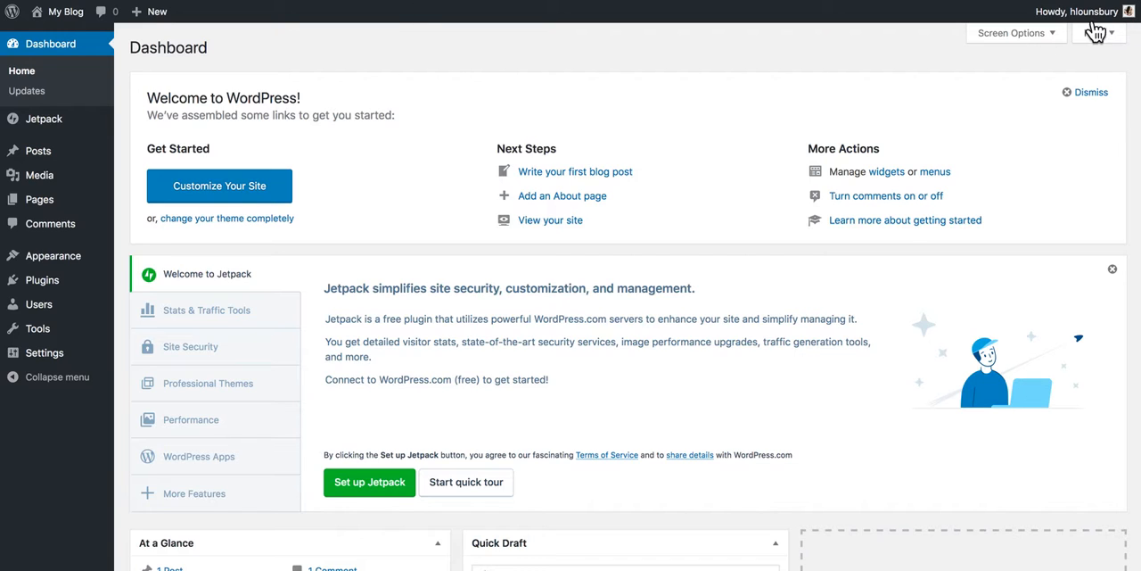
Step: Log out of the WordPress dashboard and highlight the login page's web address
mouse_move(1088, 22)
left_click(1050, 84)
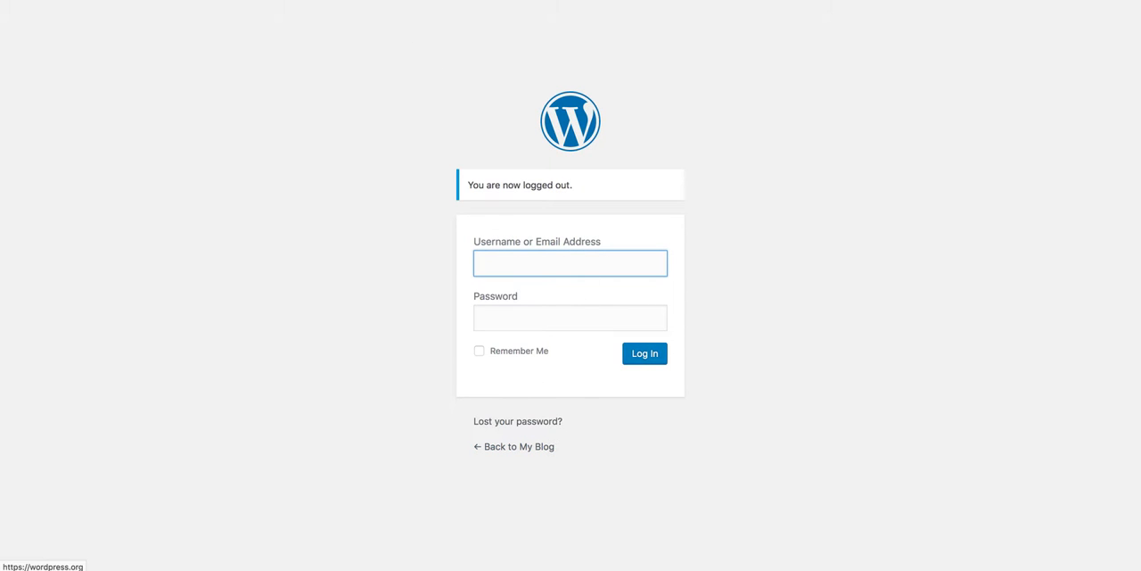
key("super+l")
left_click_drag(456, 0, 427, 1)
key("super+l")
left_click_drag(463, 1, 511, 1)
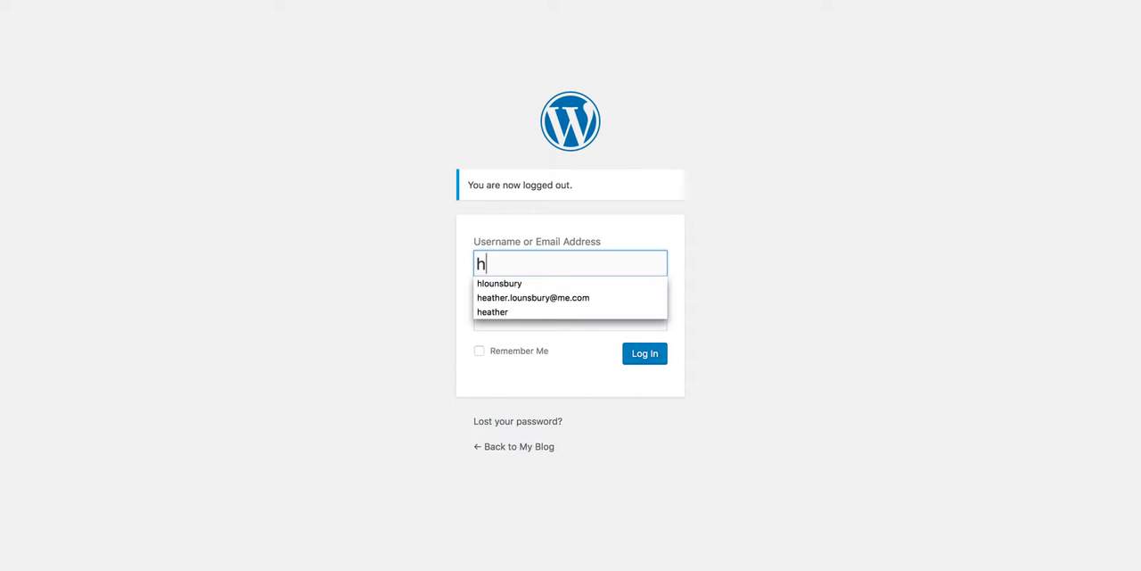
Step: Log in to WordPress with the admin username and password, and save the login in the browser
left_click(512, 283)
left_click(507, 316)
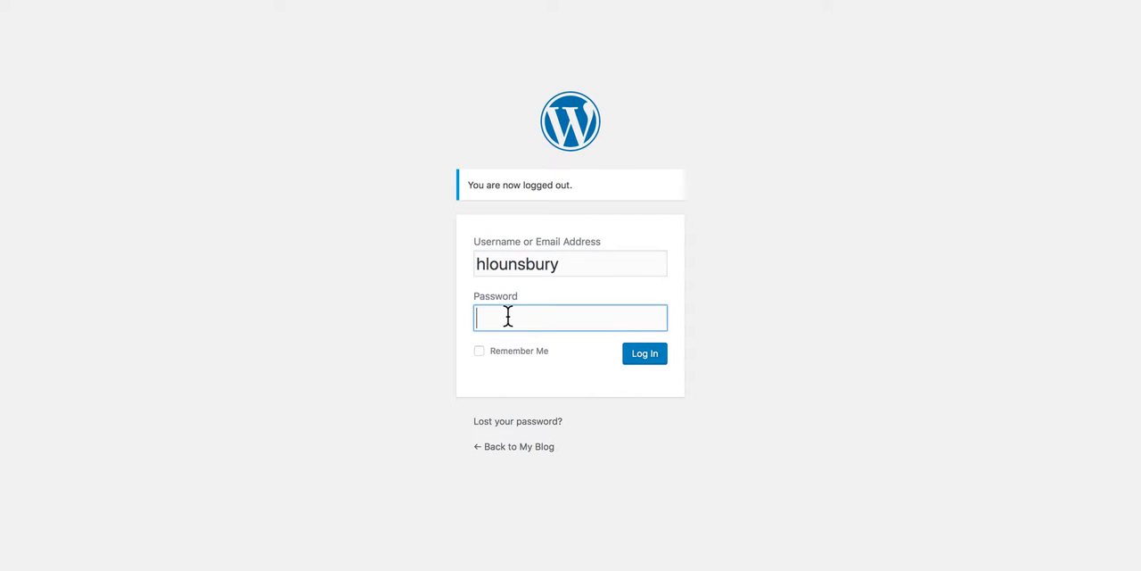
type("************")
left_click(645, 355)
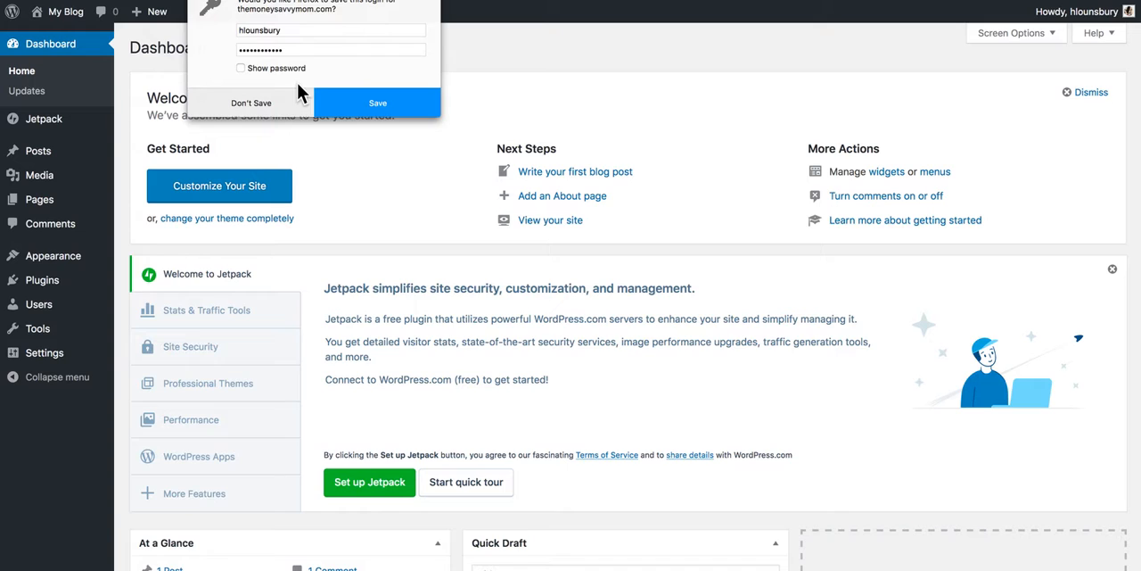
left_click(363, 102)
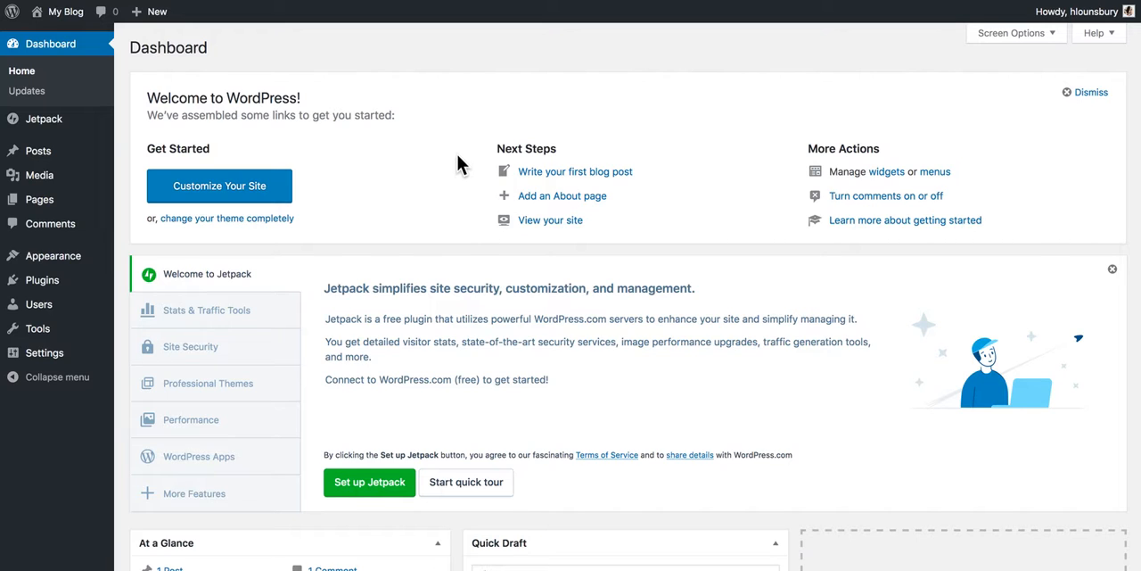
Step: Open the live site in a new browser tab and look through its whole front page
mouse_move(56, 18)
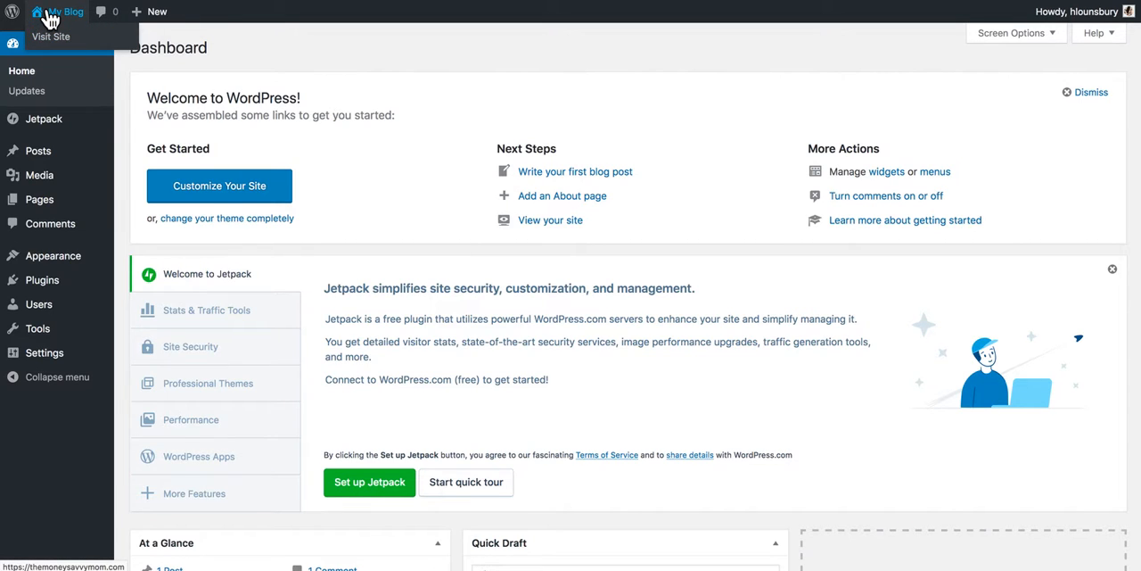
right_click(47, 34)
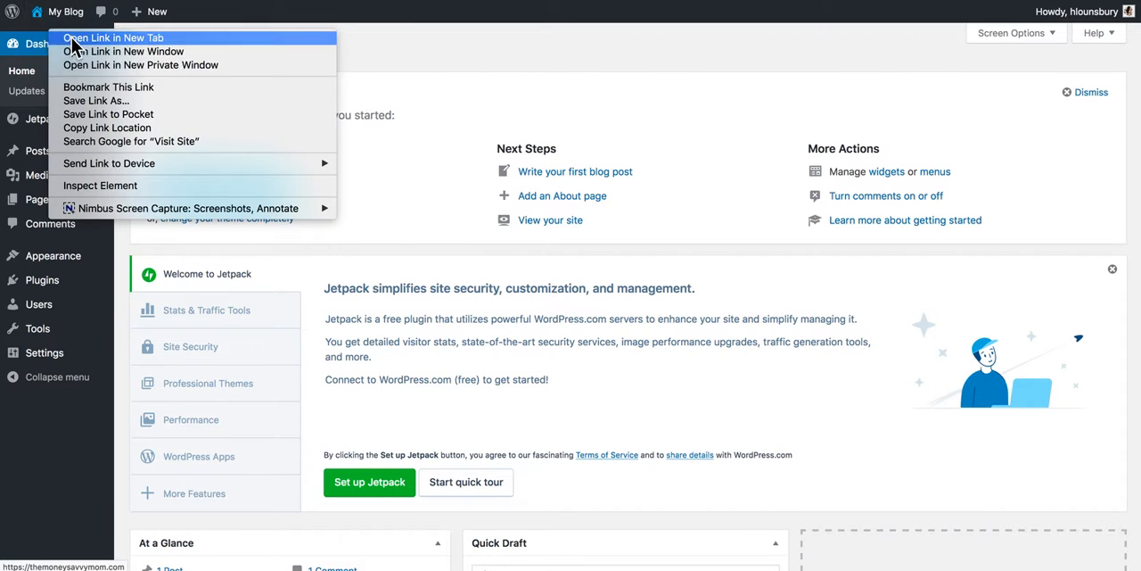
left_click(72, 38)
left_click(524, 0)
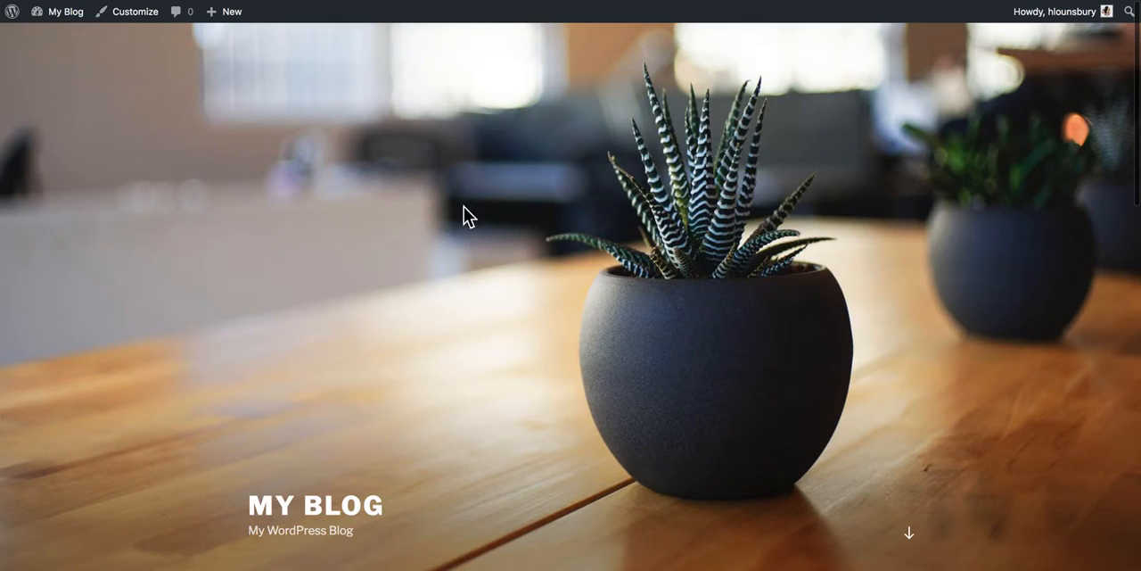
scroll(501, 223, "down", 6)
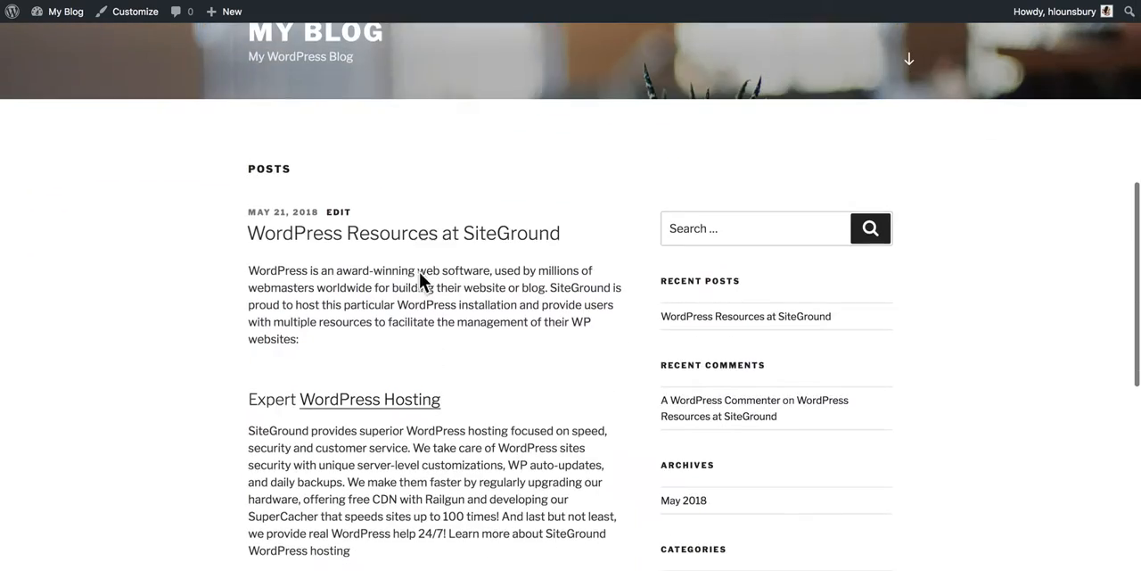
scroll(399, 285, "down", 5)
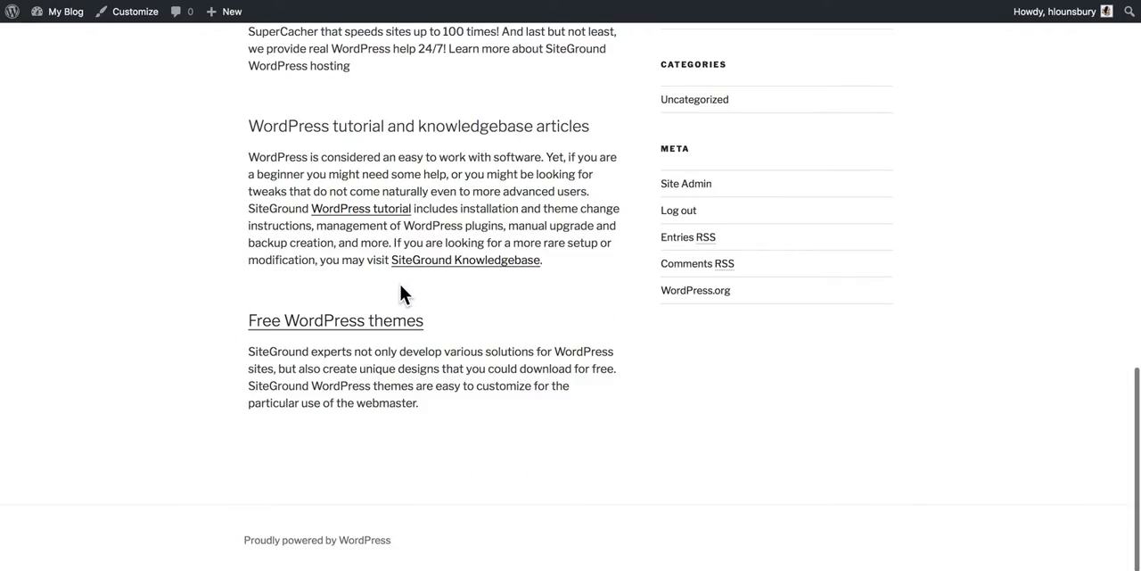
scroll(399, 281, "up", 2)
scroll(399, 285, "up", 4)
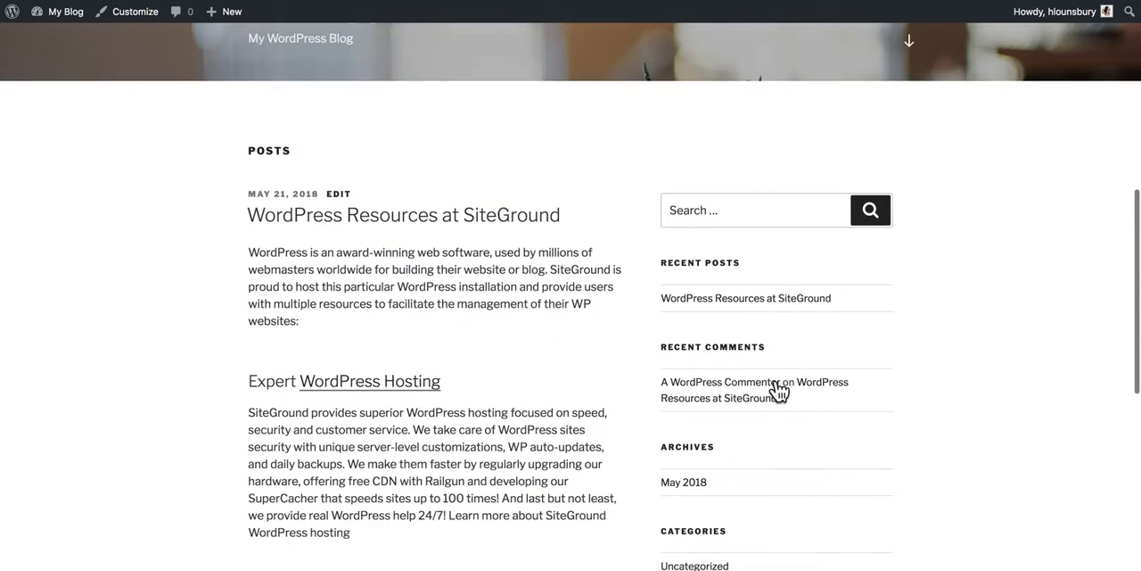
scroll(772, 416, "up", 5)
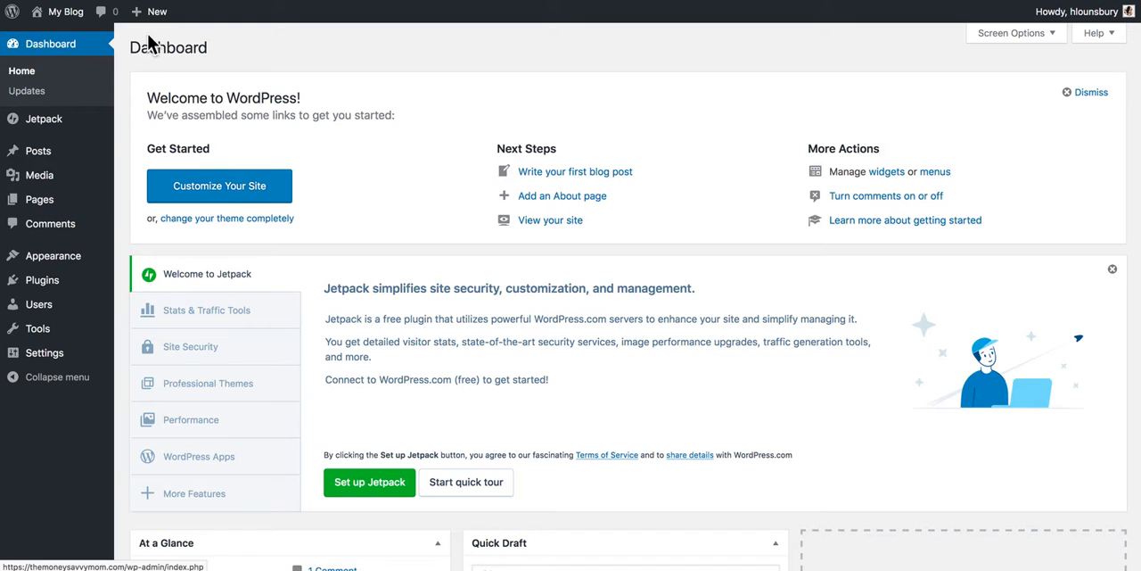
Step: View the WordPress Updates page and the Jetpack welcome page in the dashboard
left_click(54, 90)
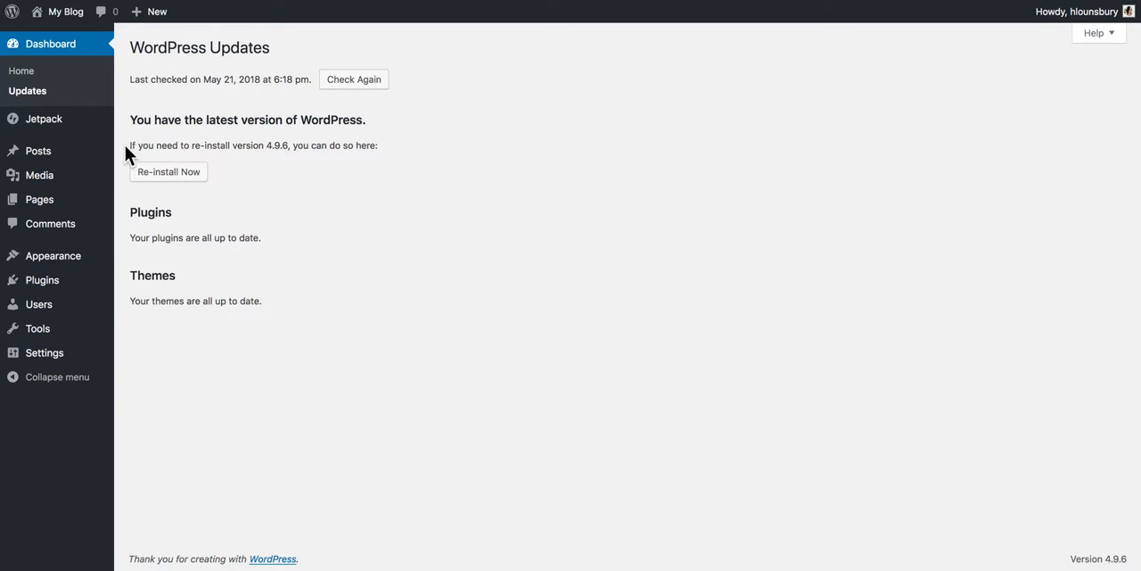
left_click(60, 129)
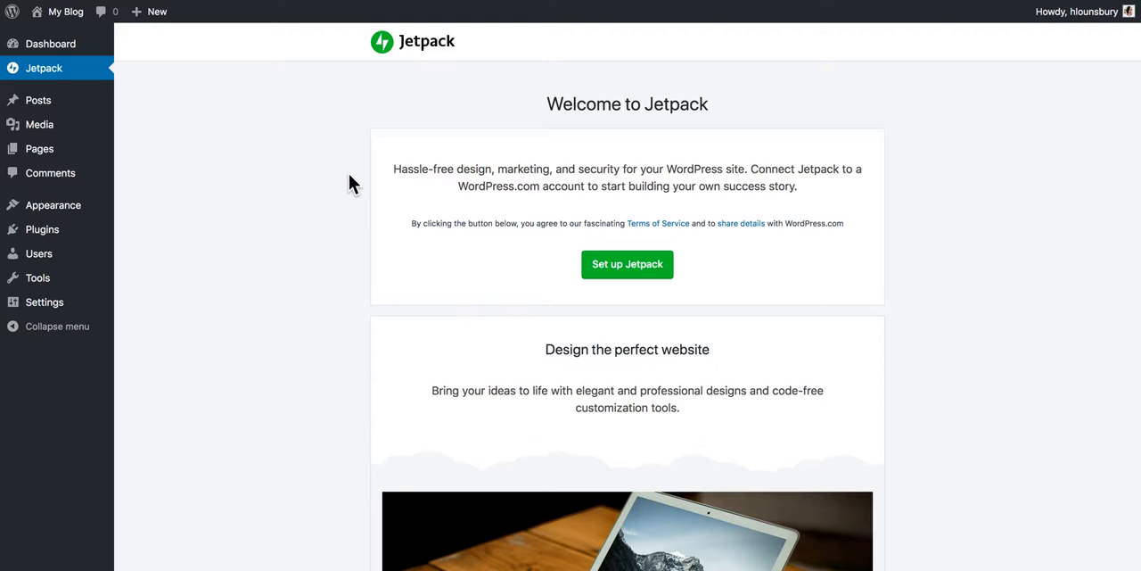
Step: View the list of all posts and the pages for managing post categories and tags
mouse_move(29, 102)
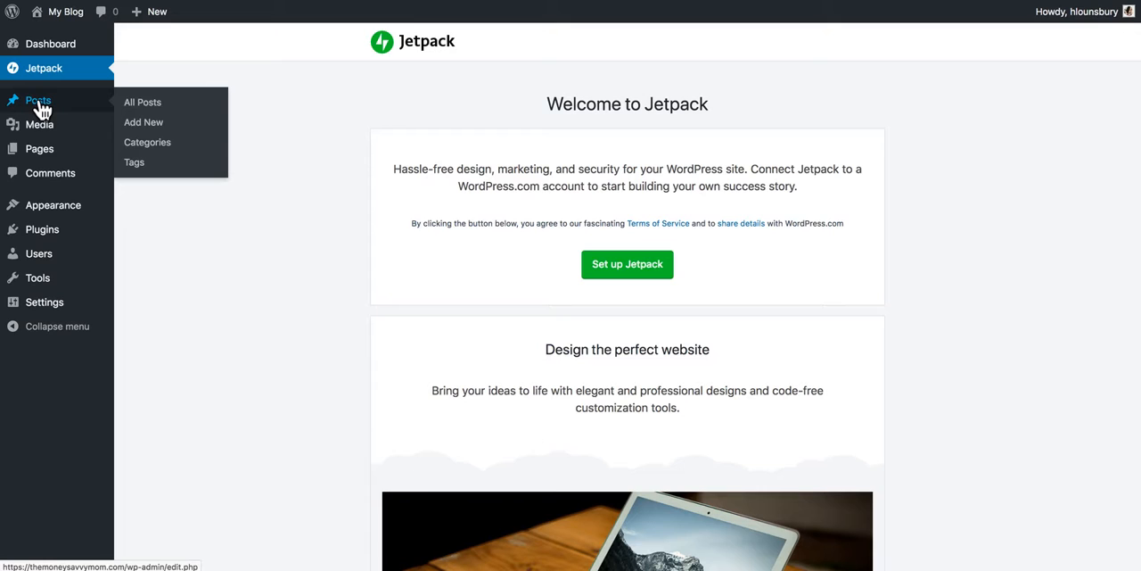
left_click(63, 94)
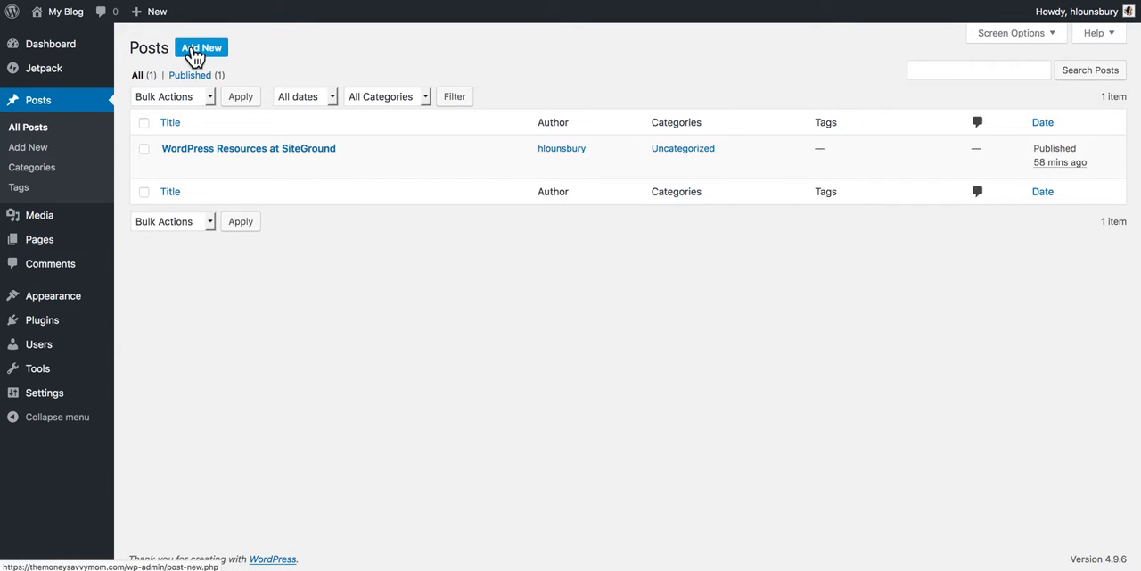
mouse_move(147, 15)
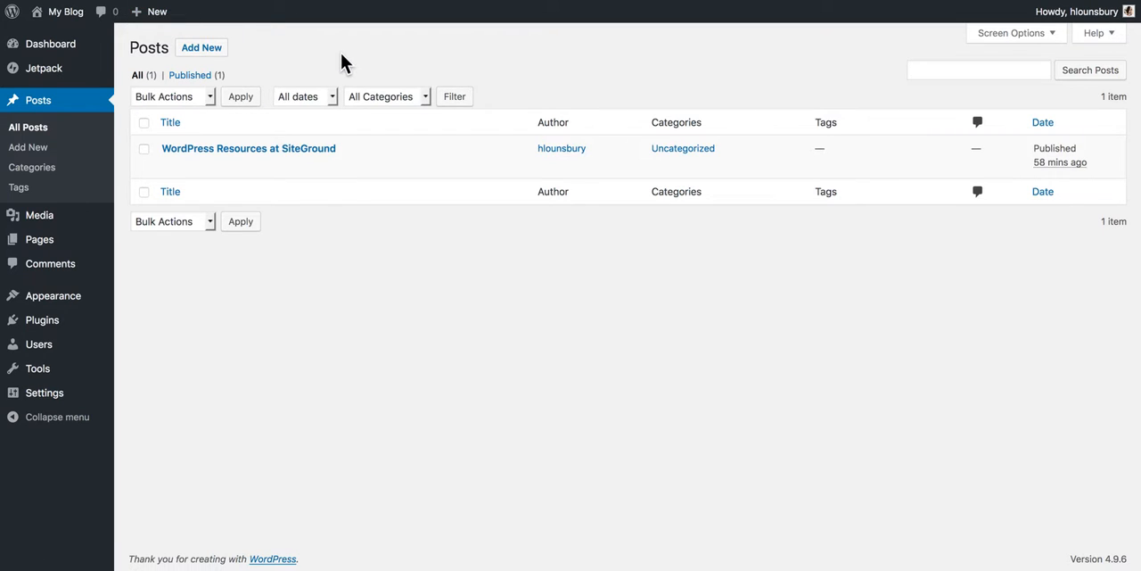
mouse_move(175, 176)
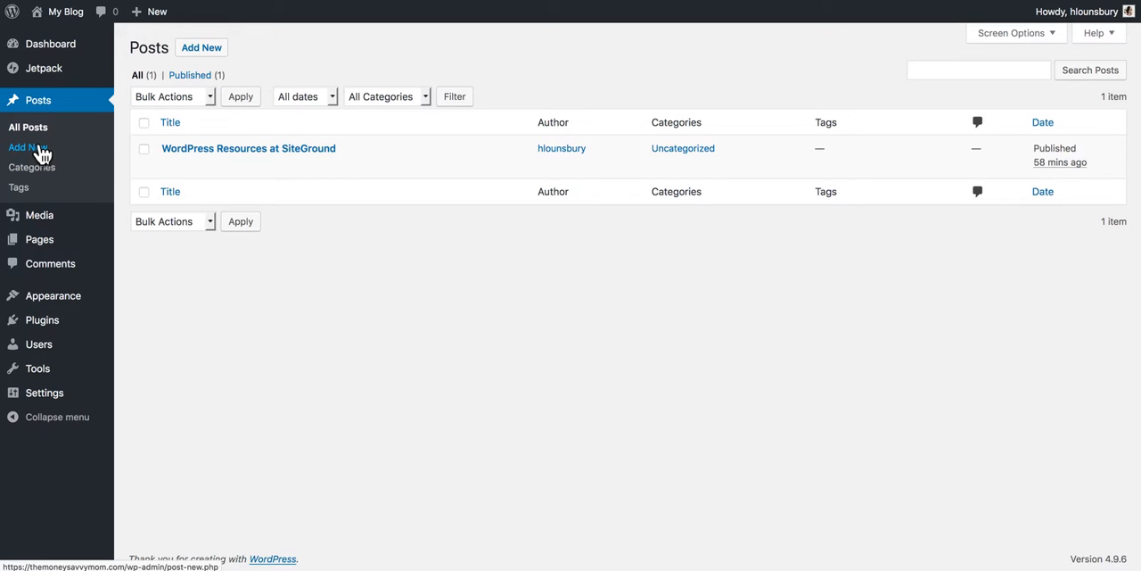
left_click(46, 172)
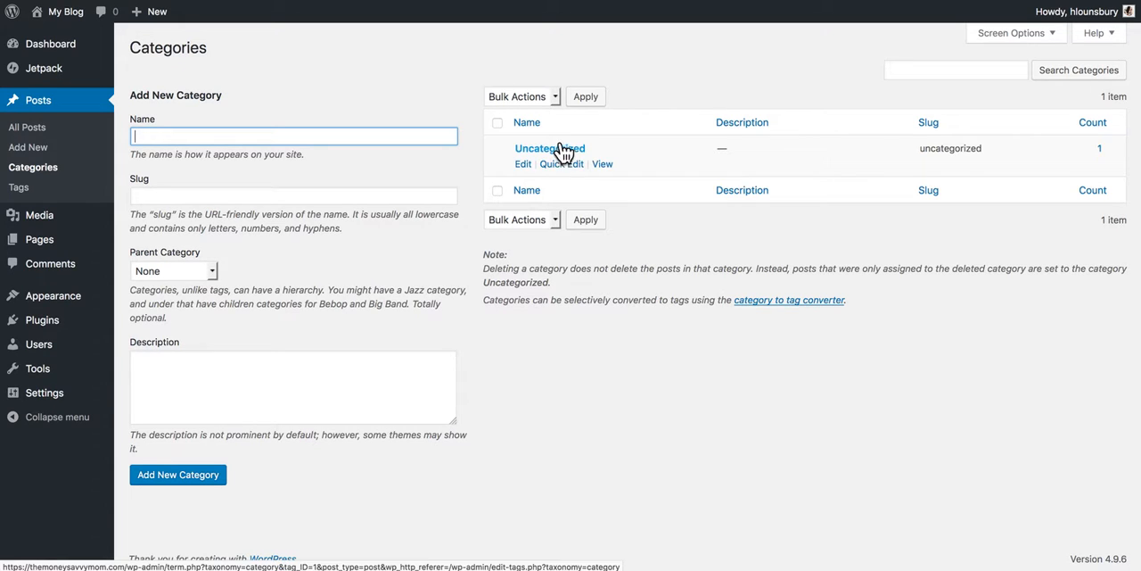
left_click(18, 188)
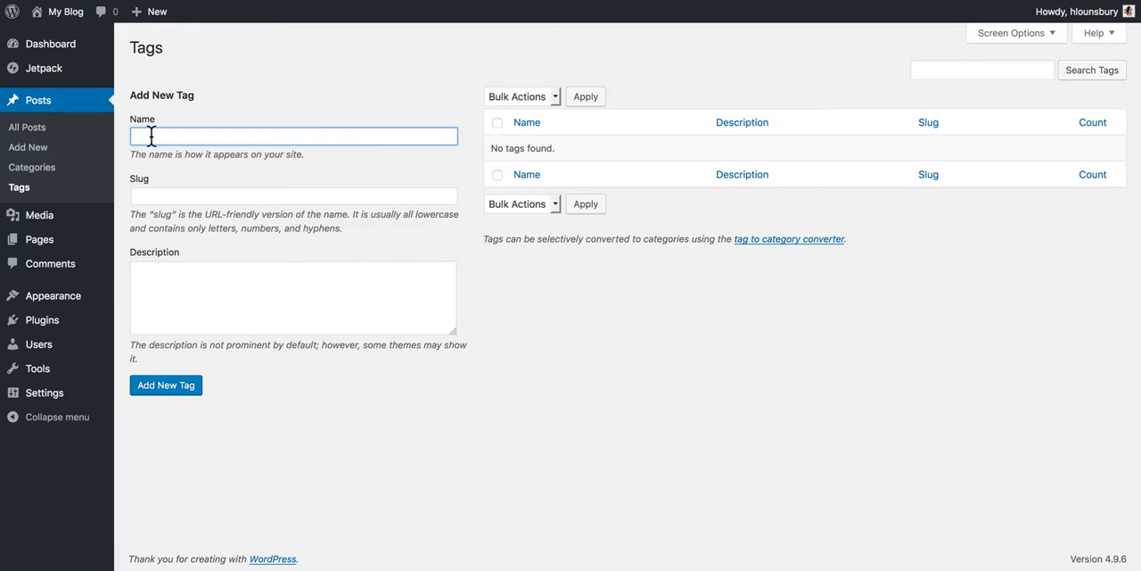
Step: View the media library and the list of all pages on the site
mouse_move(52, 218)
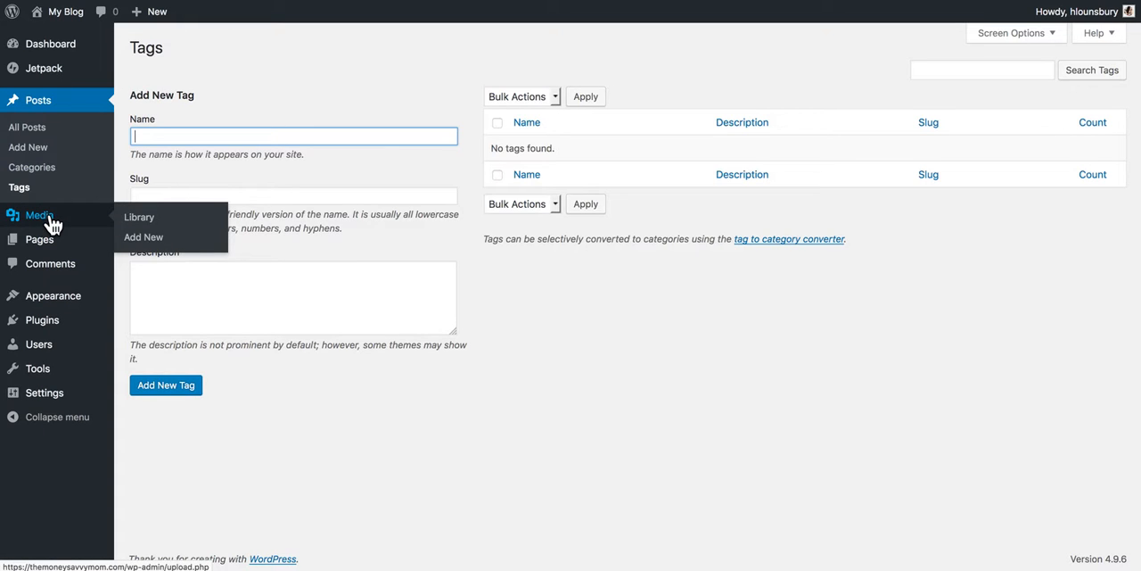
left_click(51, 218)
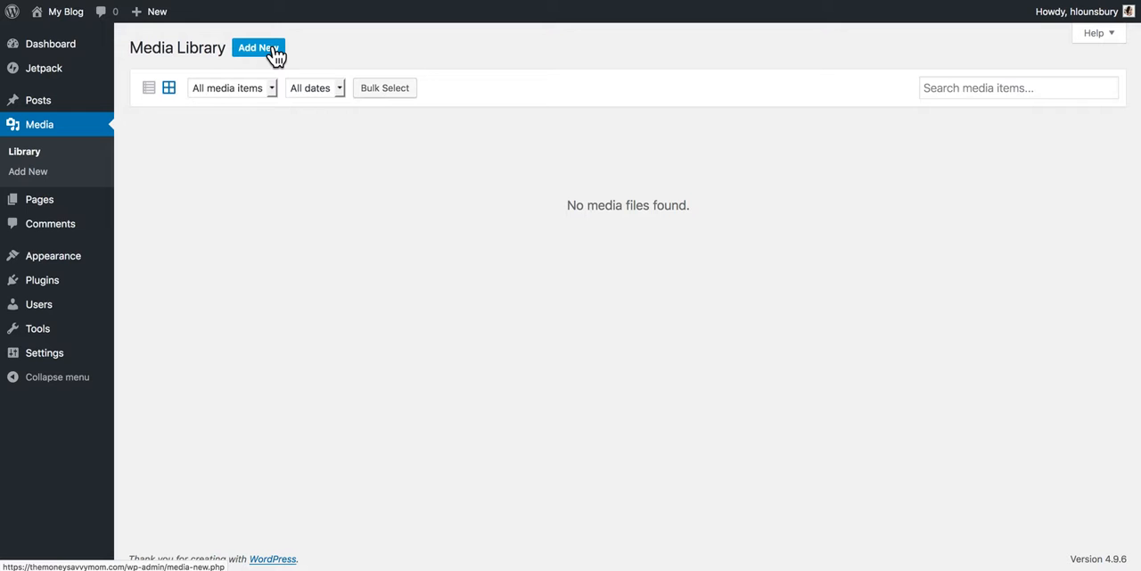
left_click(44, 211)
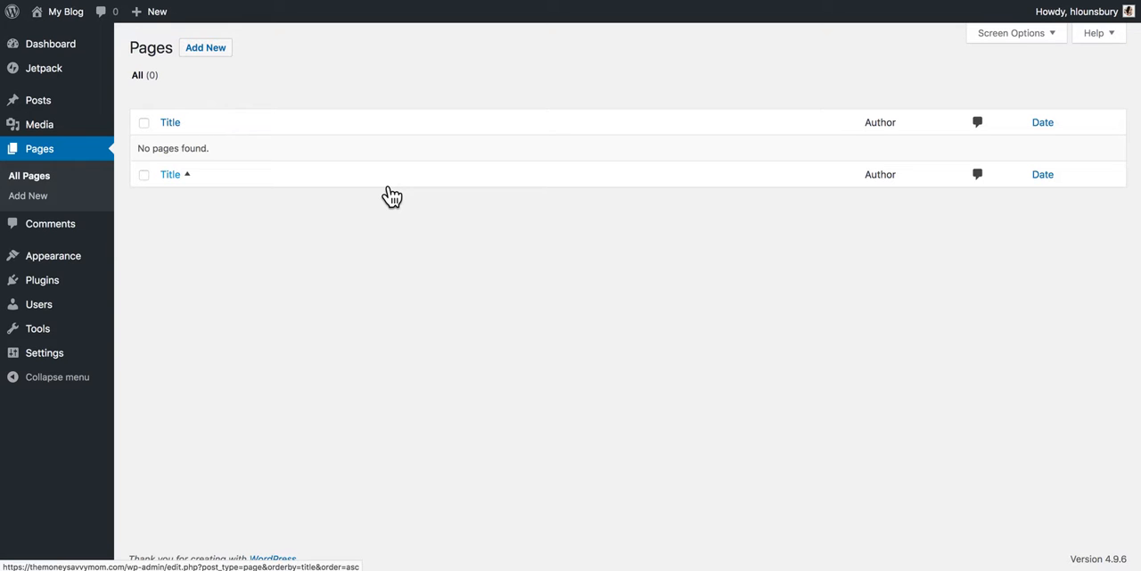
Step: View the site's comments and the list of installed plugins
left_click(58, 224)
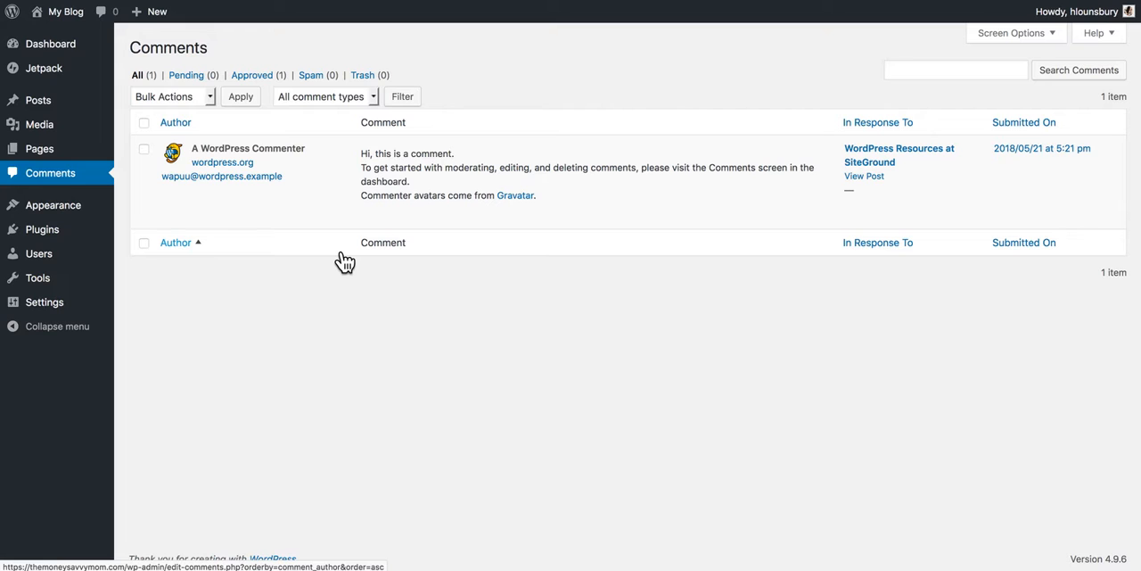
mouse_move(392, 165)
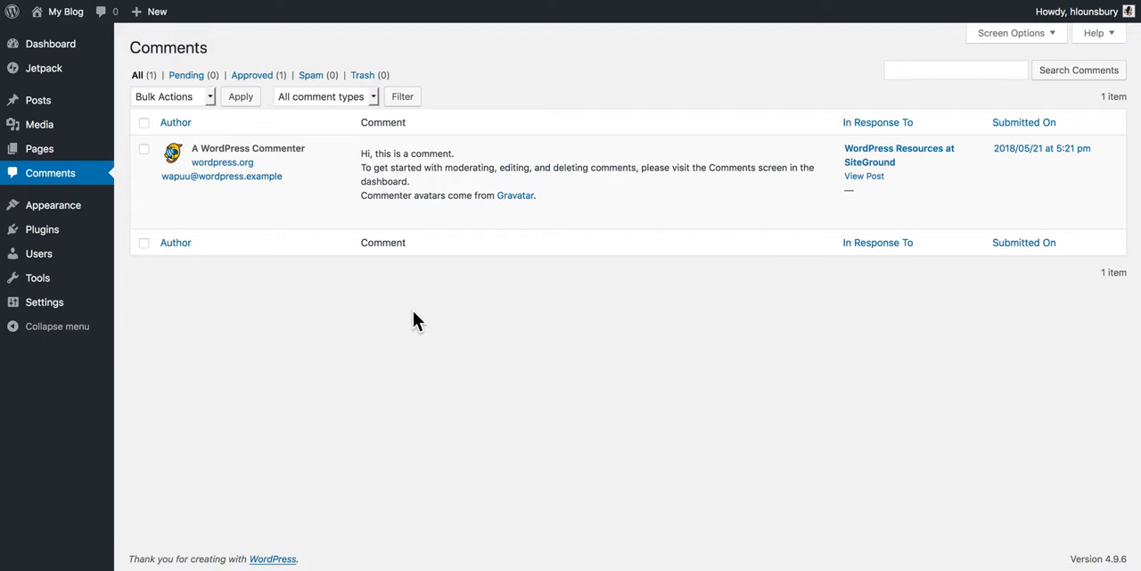
mouse_move(79, 209)
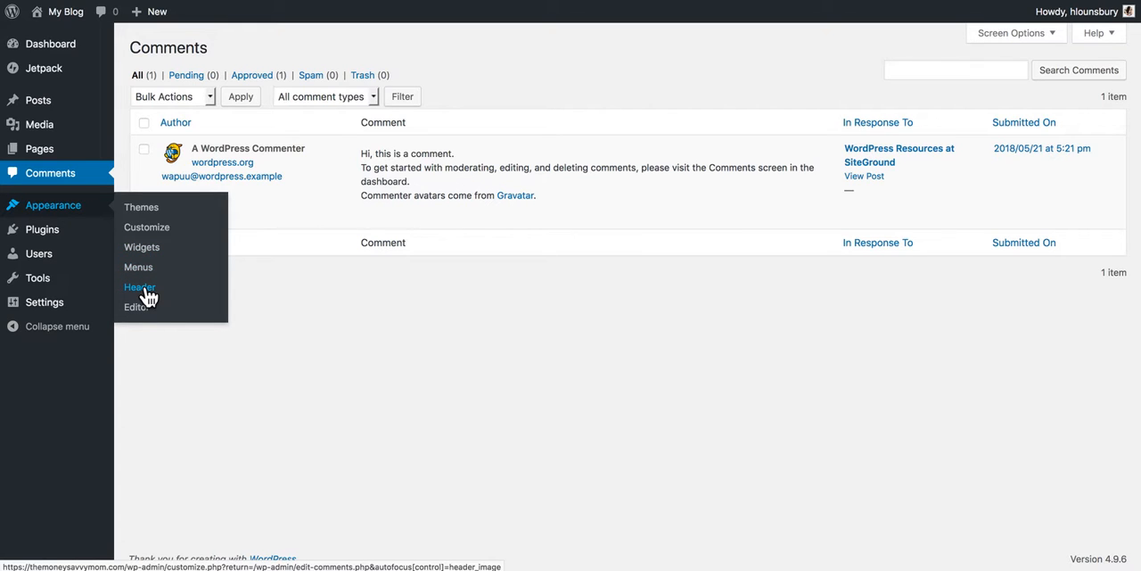
mouse_move(77, 234)
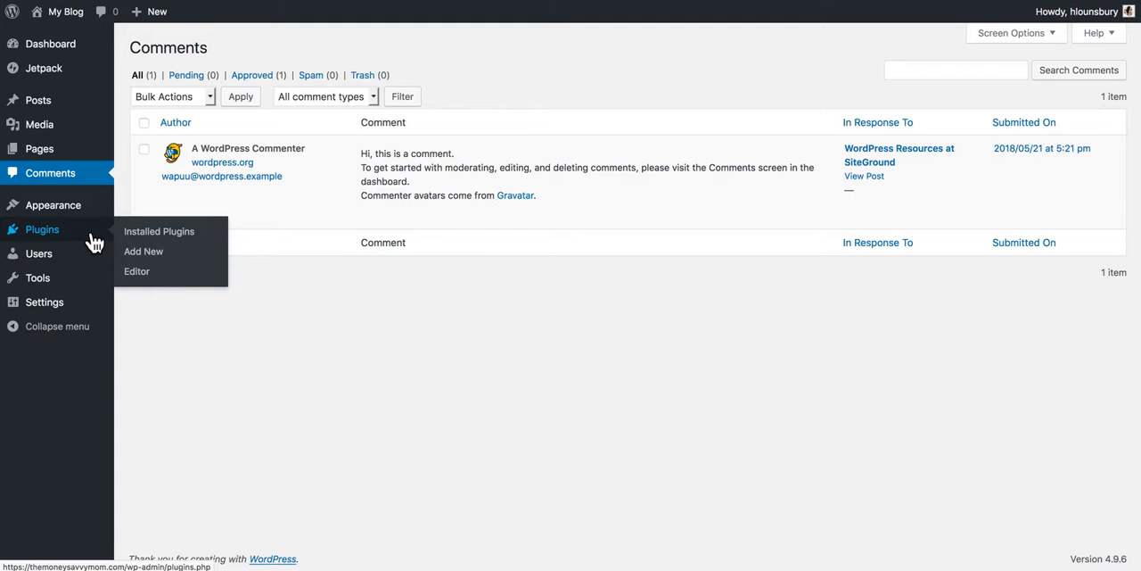
left_click(141, 233)
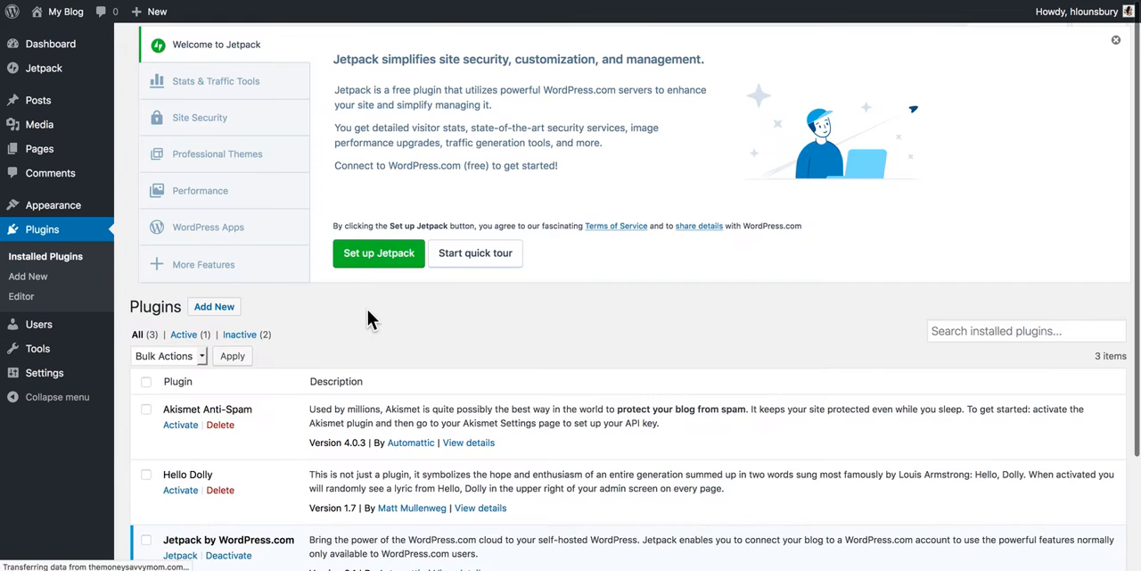
Step: Review the list of installed plugins and view the list of all users on the site
scroll(490, 300, "down", 3)
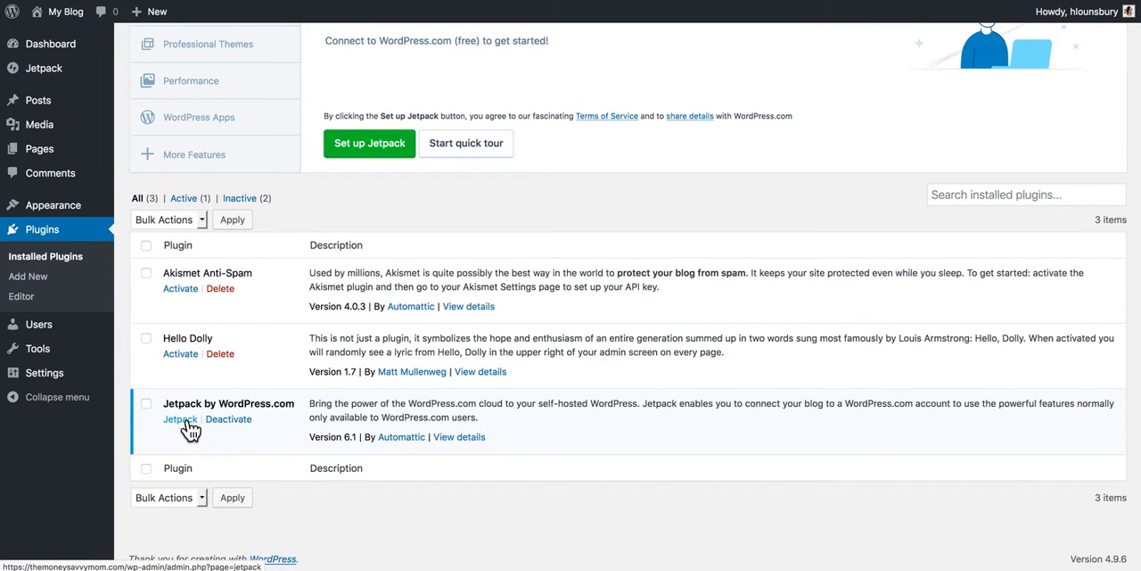
scroll(189, 424, "up", 3)
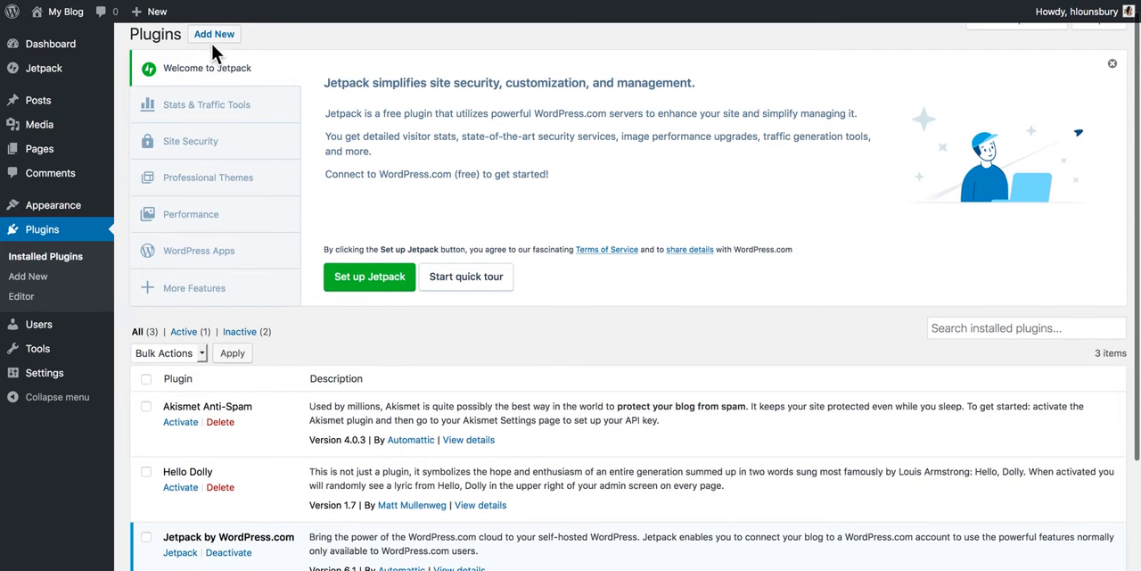
mouse_move(42, 327)
left_click(41, 327)
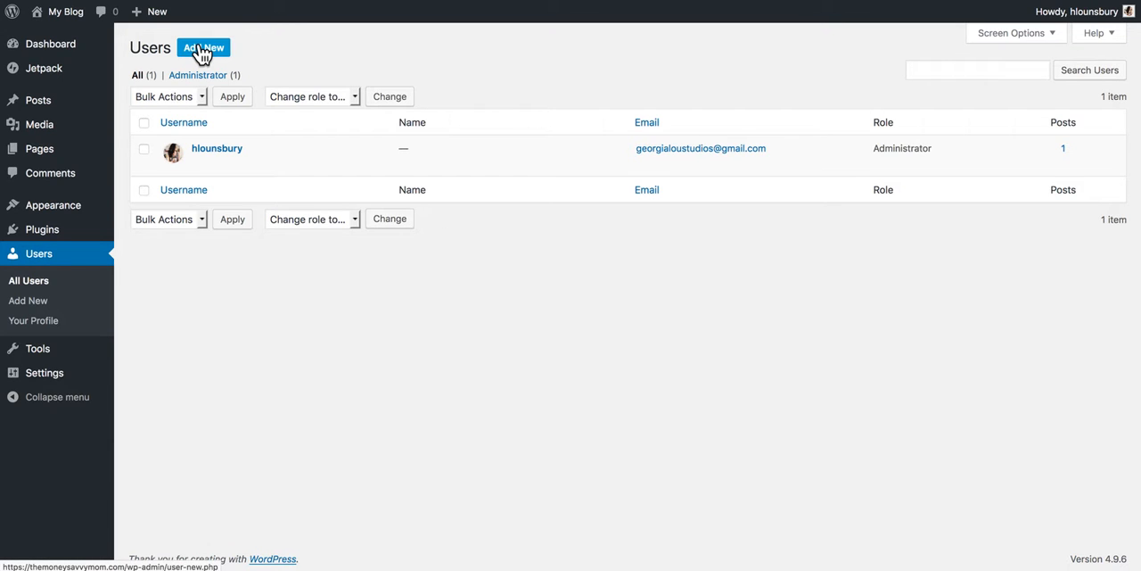
mouse_move(42, 354)
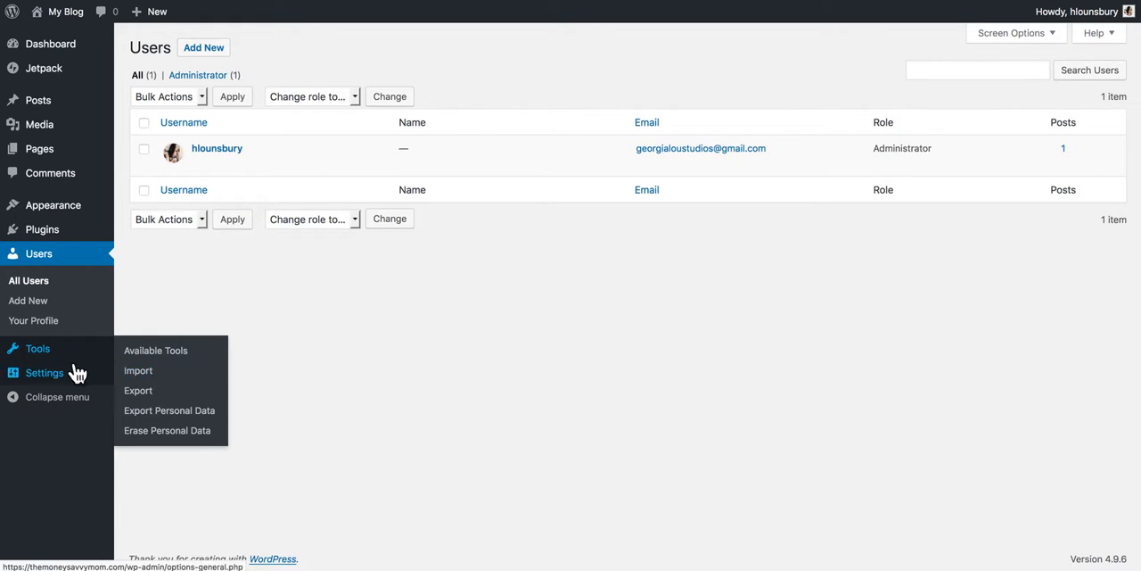
Step: Open the General settings and set the site title to "The Money Savvy Mom"
mouse_move(64, 377)
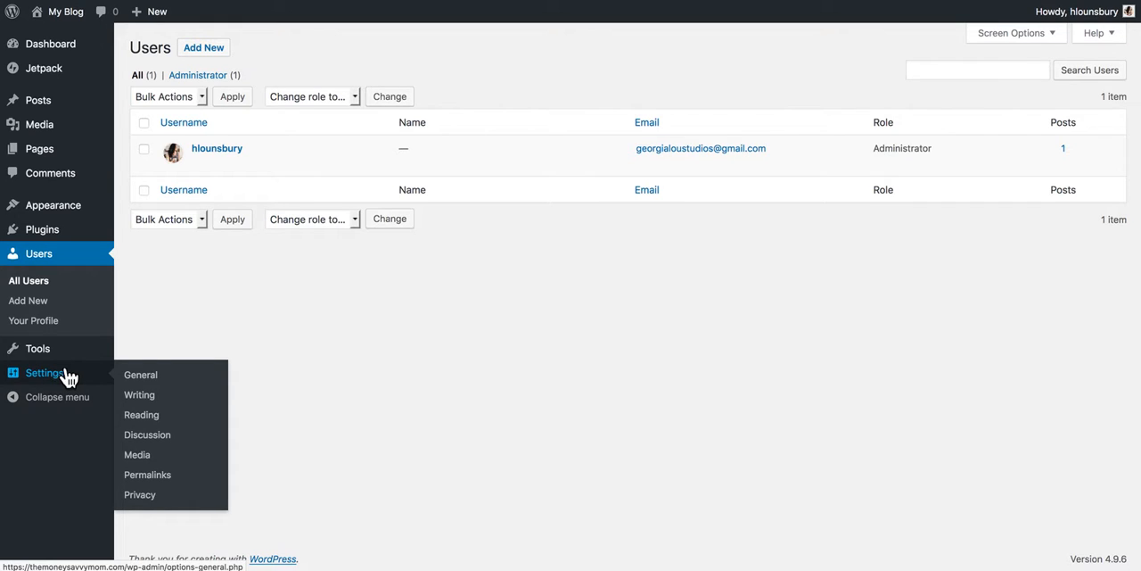
left_click(143, 375)
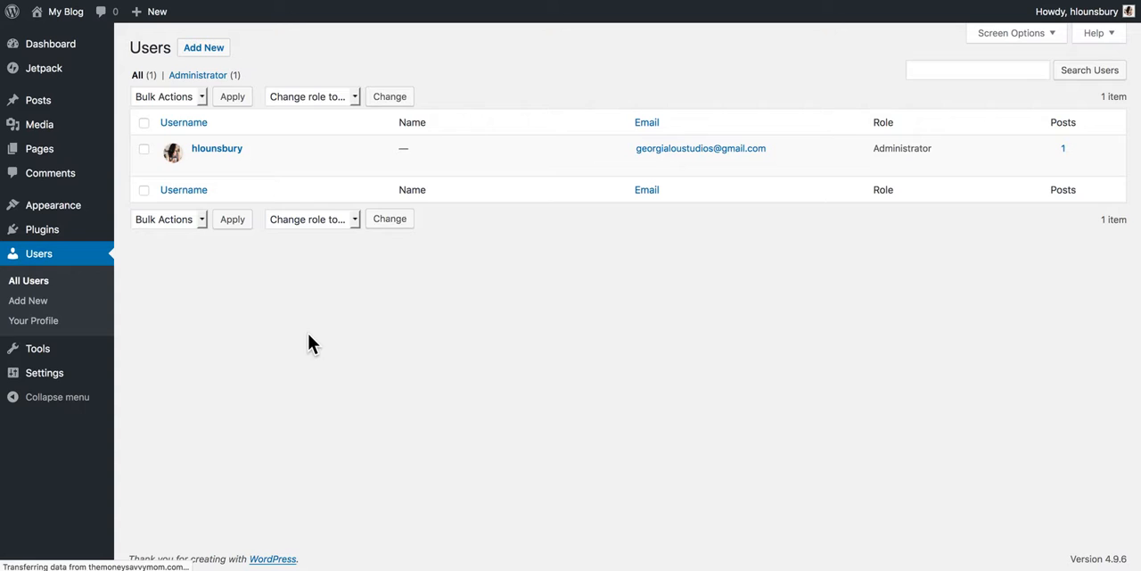
left_click_drag(348, 85, 264, 87)
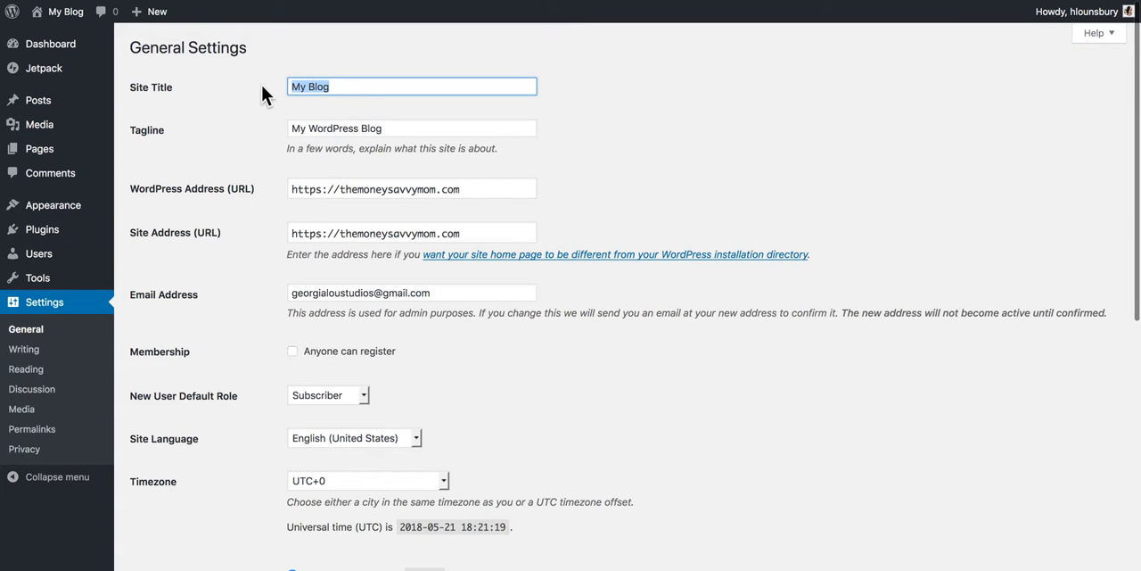
type("The Money Savvy Mom")
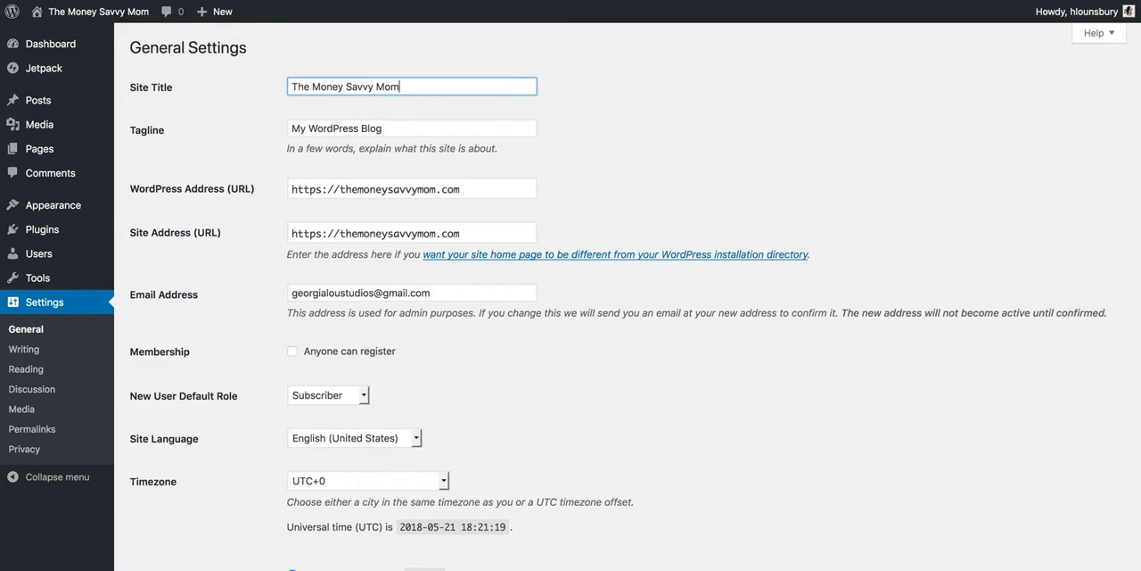
Step: Replace the site's tagline with "Save Money, Make Money, Live Life"
left_click(440, 128)
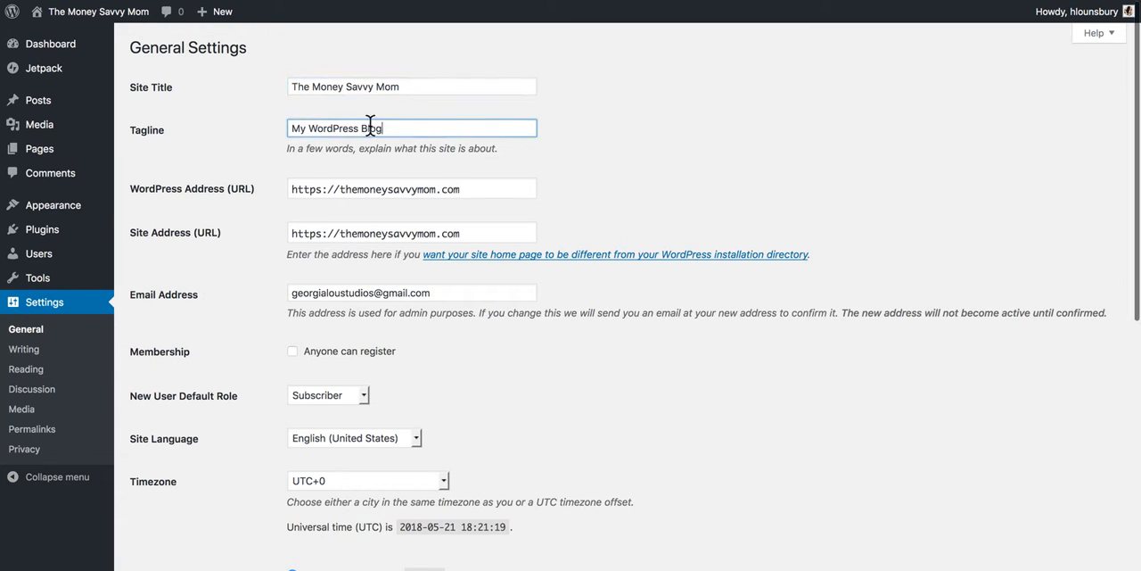
left_click_drag(382, 127, 268, 125)
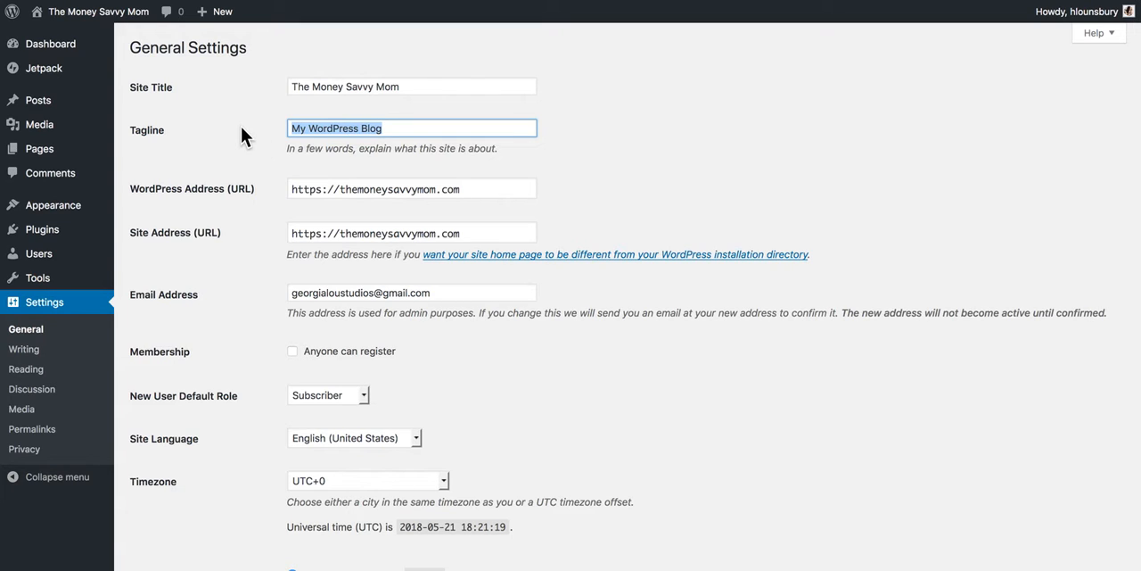
type("Save Money, Make Money, Live Life")
Step: Check the site's URL and admin email fields, and enable membership so that anyone can register
left_click(341, 188)
left_click(314, 233)
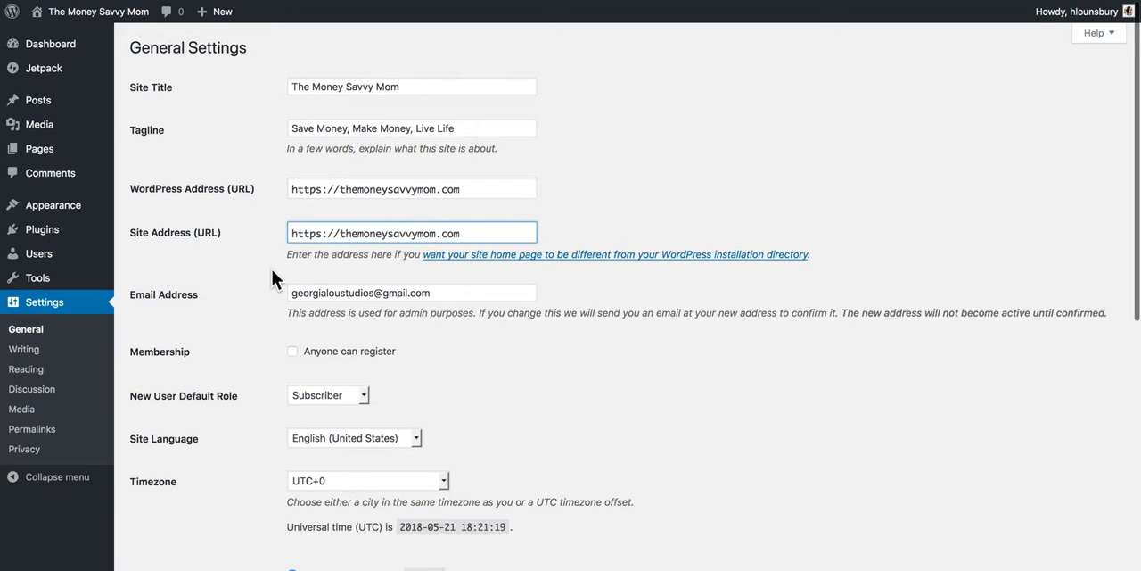
left_click(448, 292)
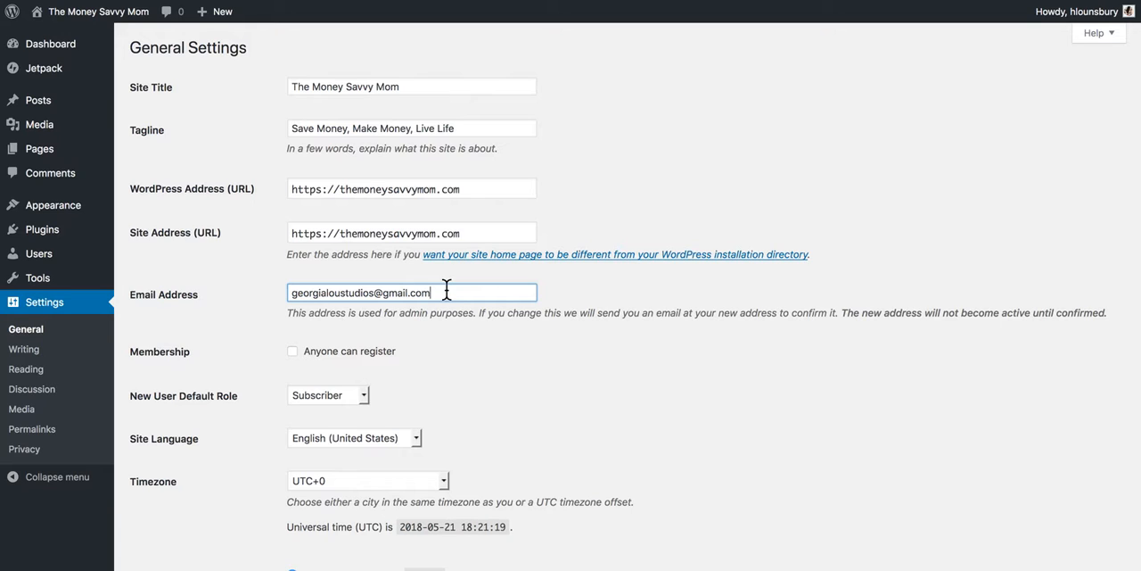
left_click(291, 352)
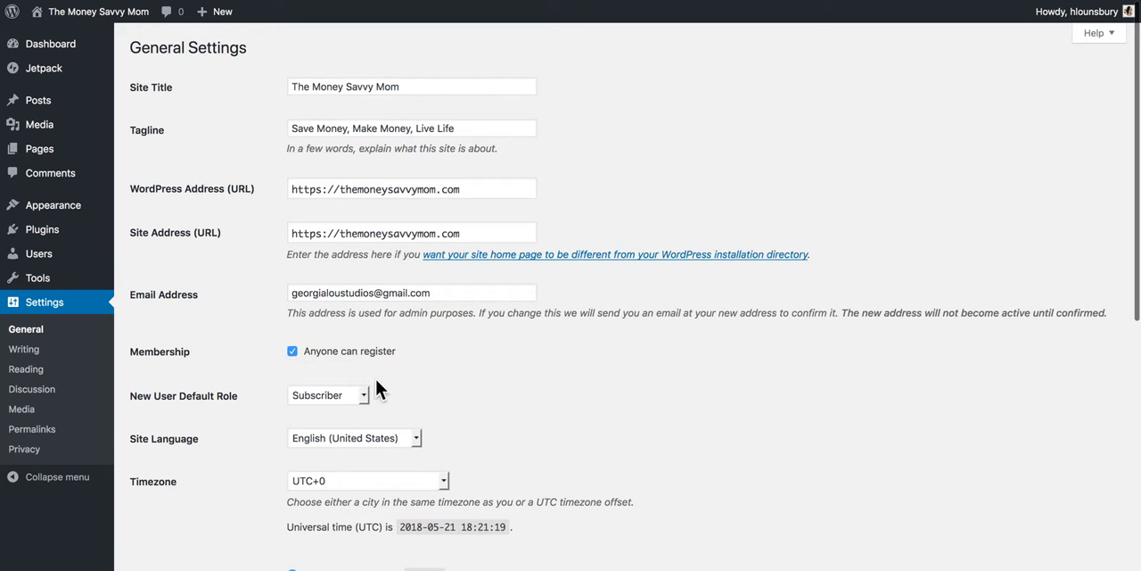
scroll(428, 365, "down", 2)
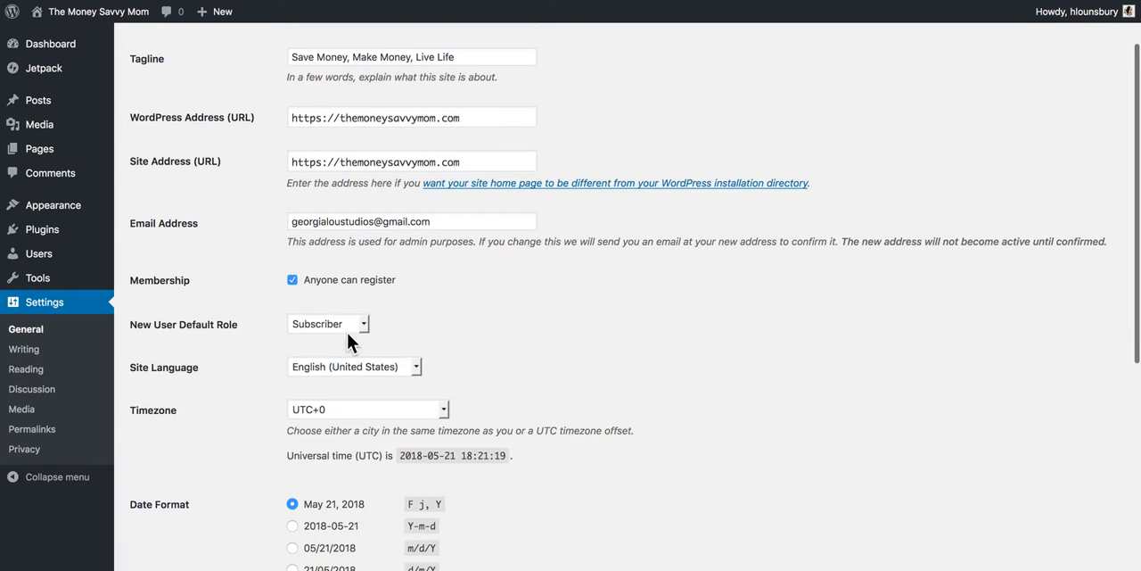
scroll(174, 318, "up", 1)
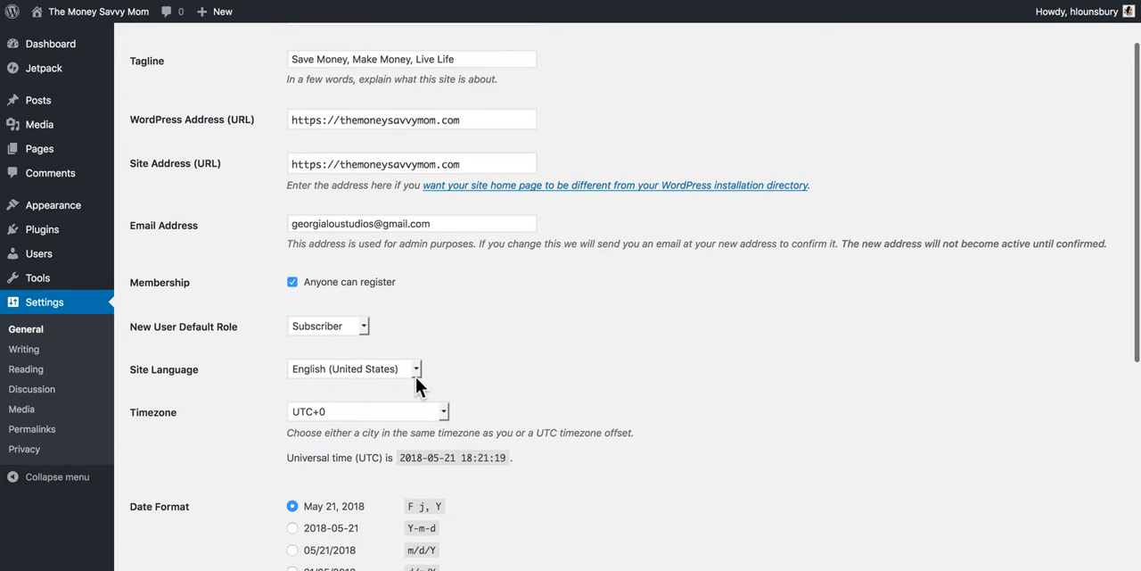
Step: Set the site's timezone to Denver
scroll(524, 326, "down", 3)
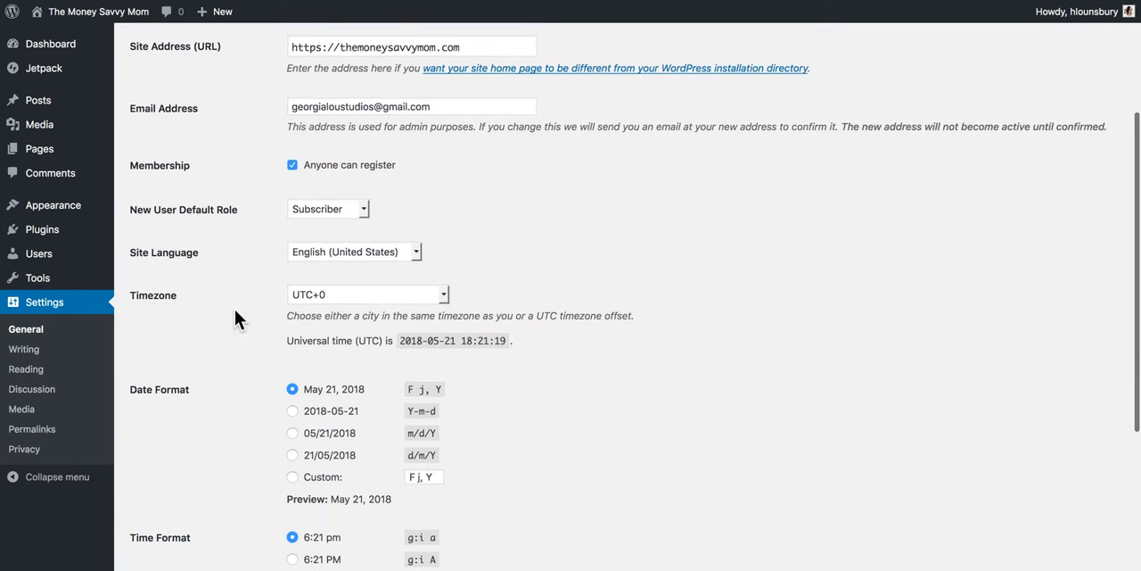
left_click(441, 297)
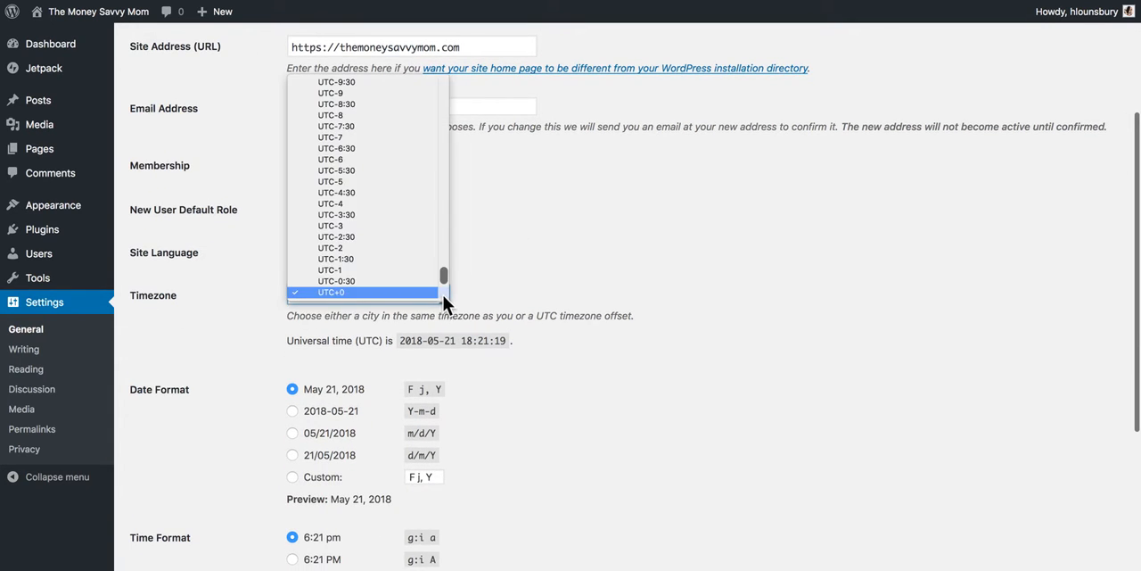
scroll(446, 286, "up", 10)
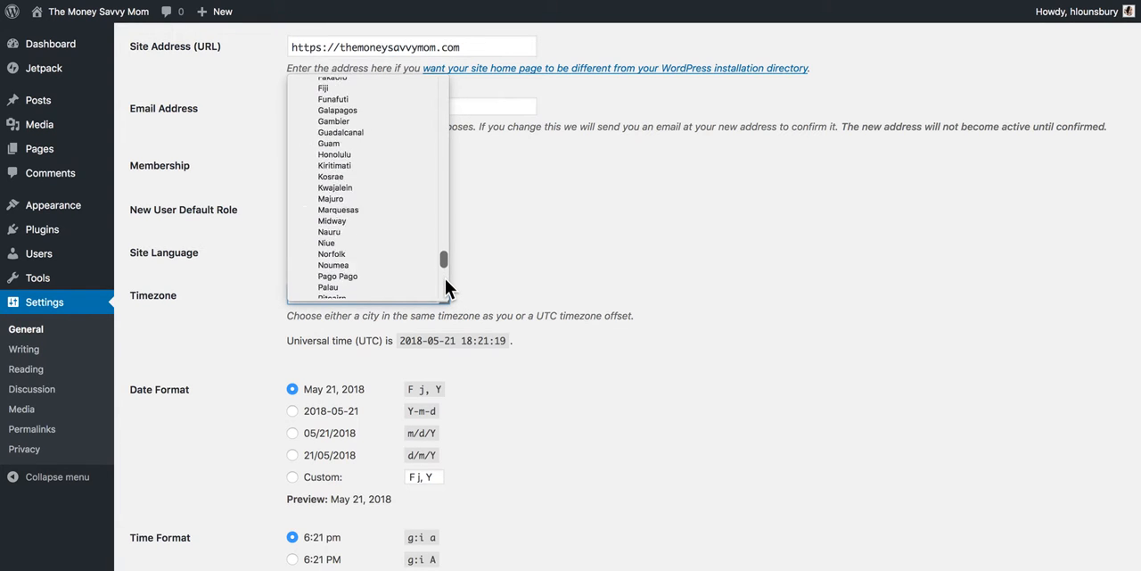
scroll(446, 288, "up", 10)
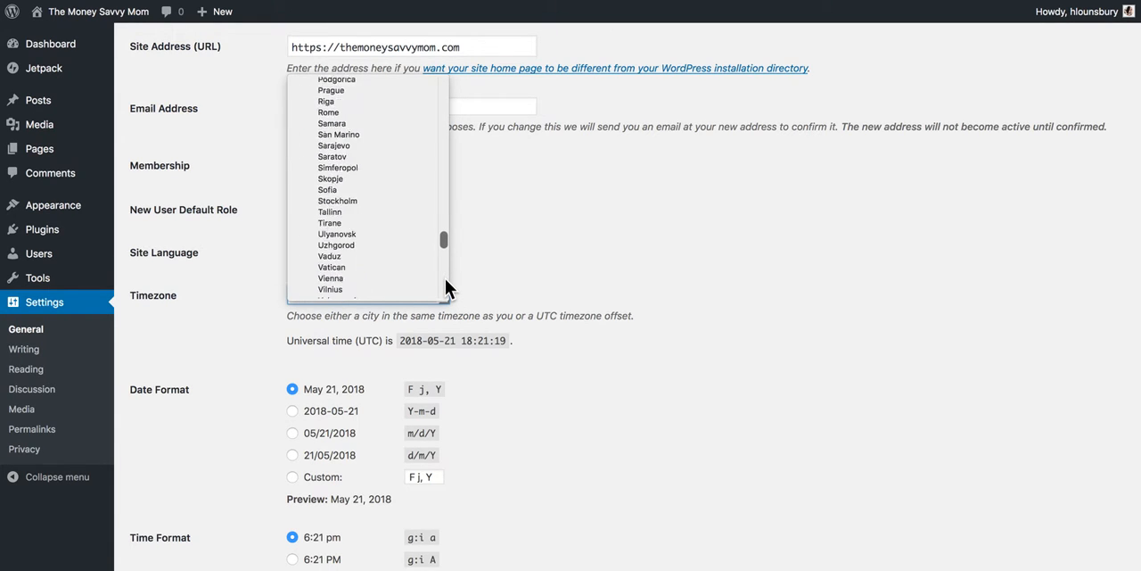
scroll(446, 287, "up", 10)
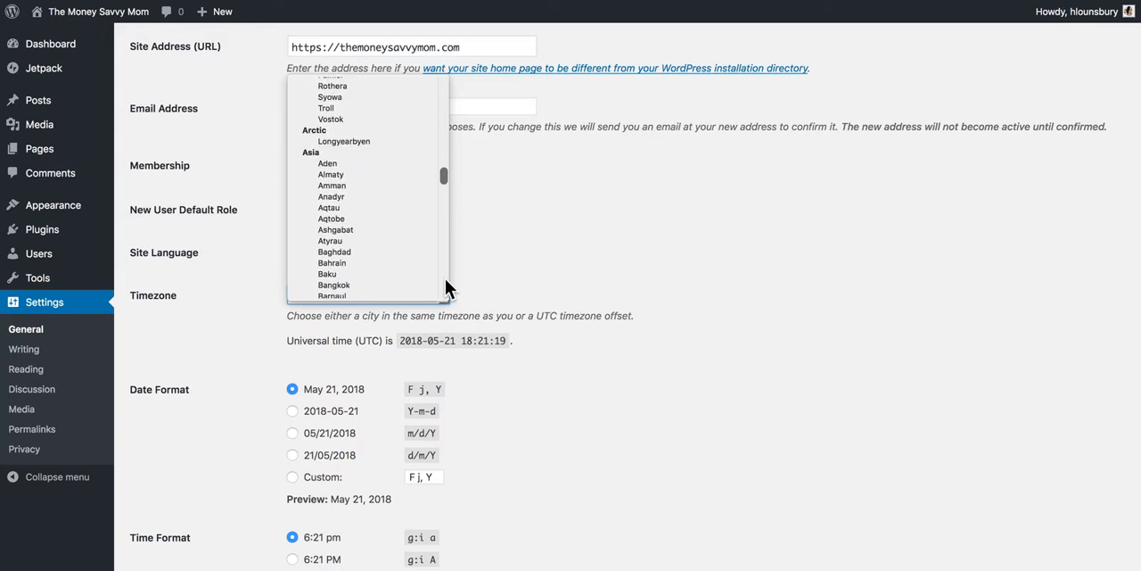
scroll(445, 286, "up", 10)
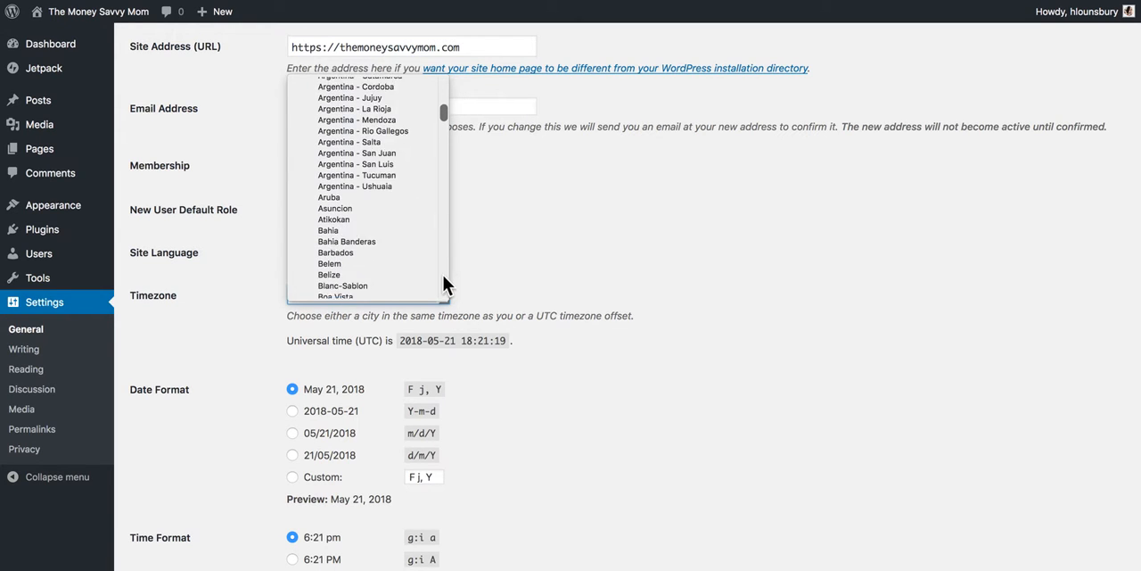
mouse_move(443, 115)
left_mouse_down()
mouse_move(441, 85)
mouse_move(443, 125)
left_mouse_up()
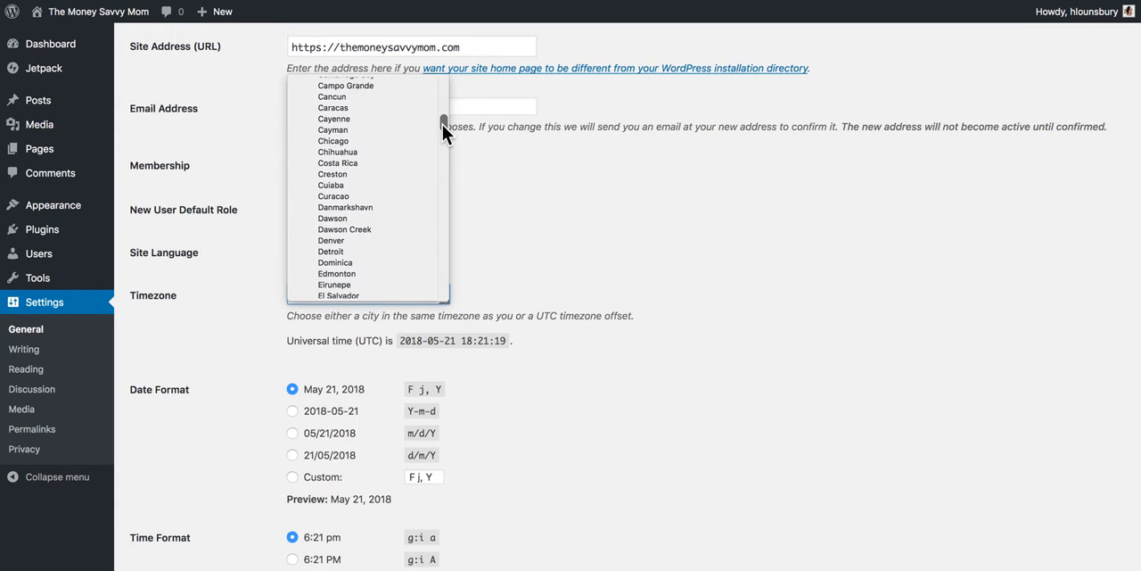
left_click(350, 241)
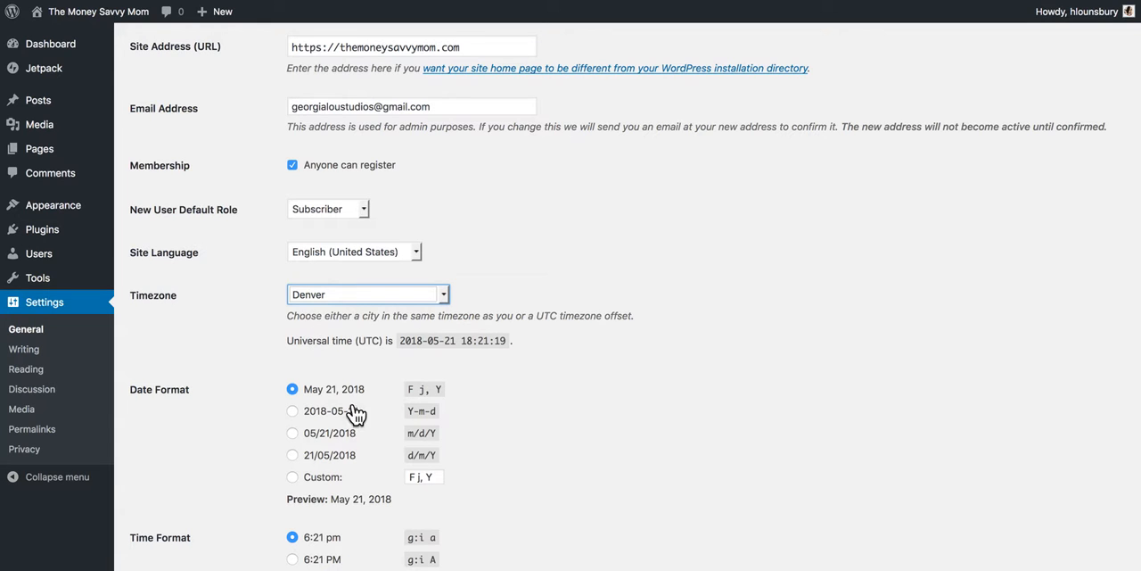
Step: Review the date and time format options and save the General settings
scroll(567, 370, "down", 1)
scroll(567, 365, "down", 5)
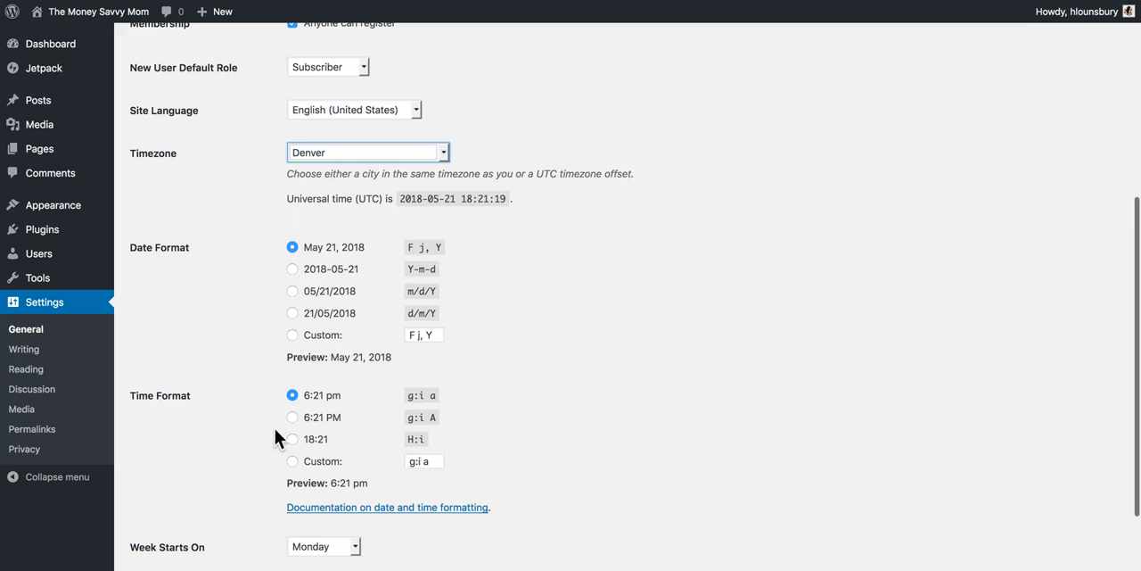
scroll(568, 317, "down", 4)
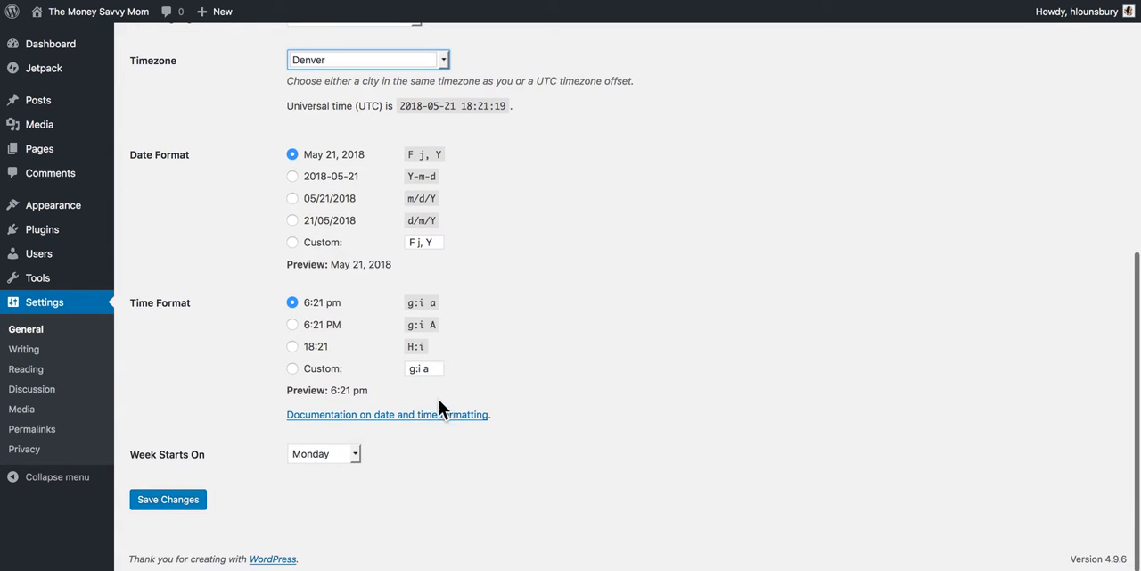
left_click(176, 502)
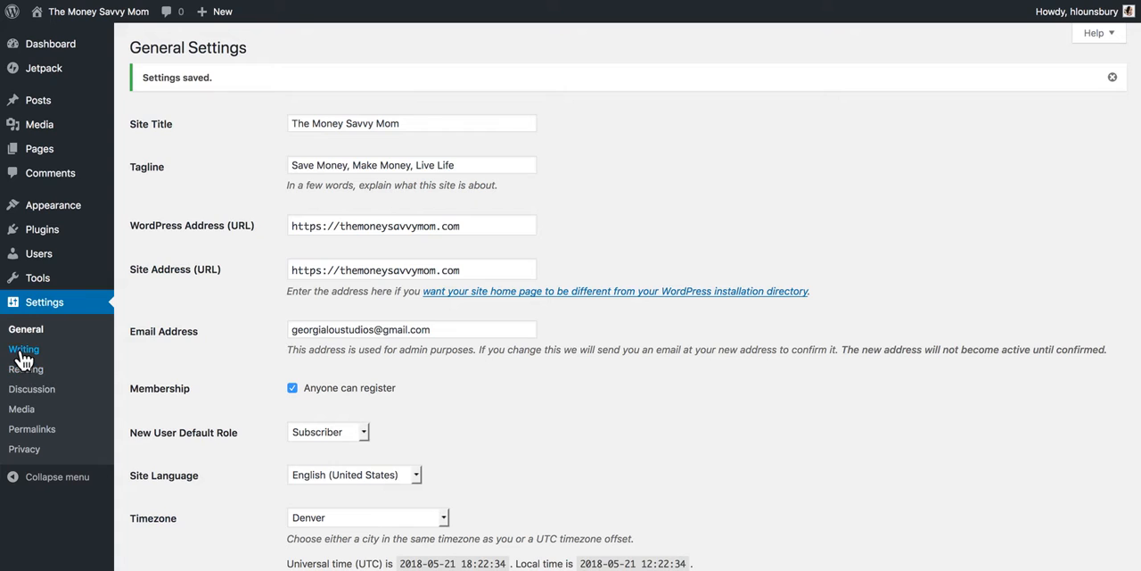
Step: View the Writing settings, including the choices for the default post category
left_click(24, 350)
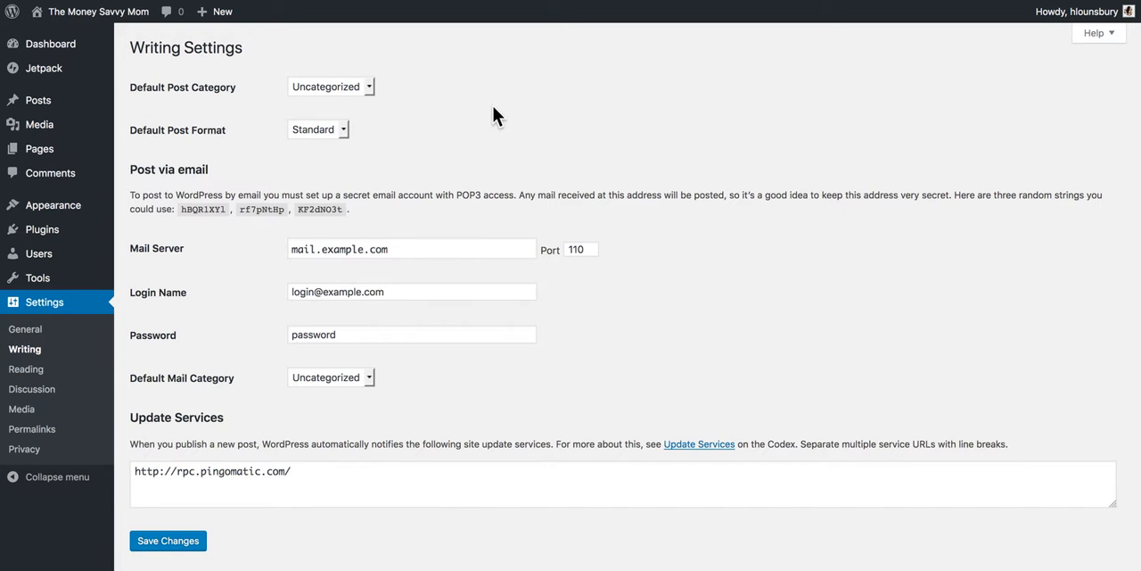
left_click(371, 88)
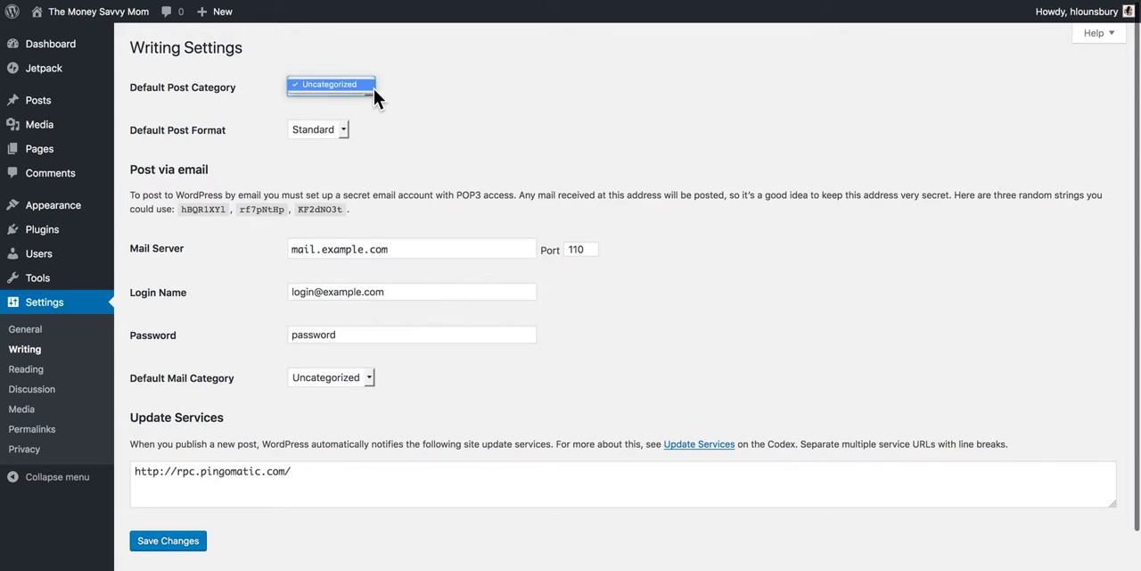
left_click(490, 106)
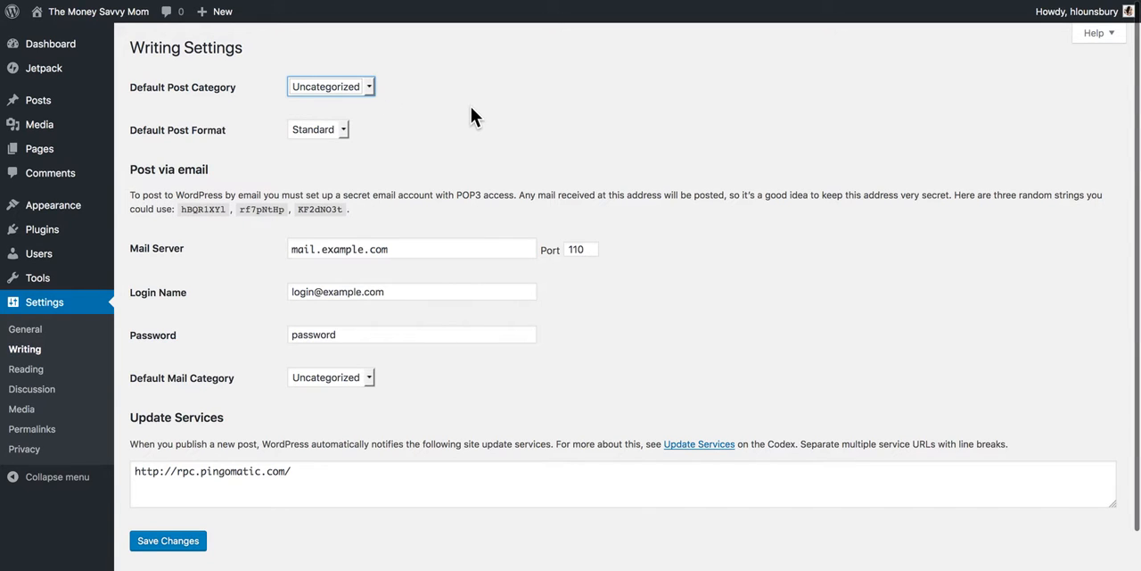
scroll(476, 153, "down", 1)
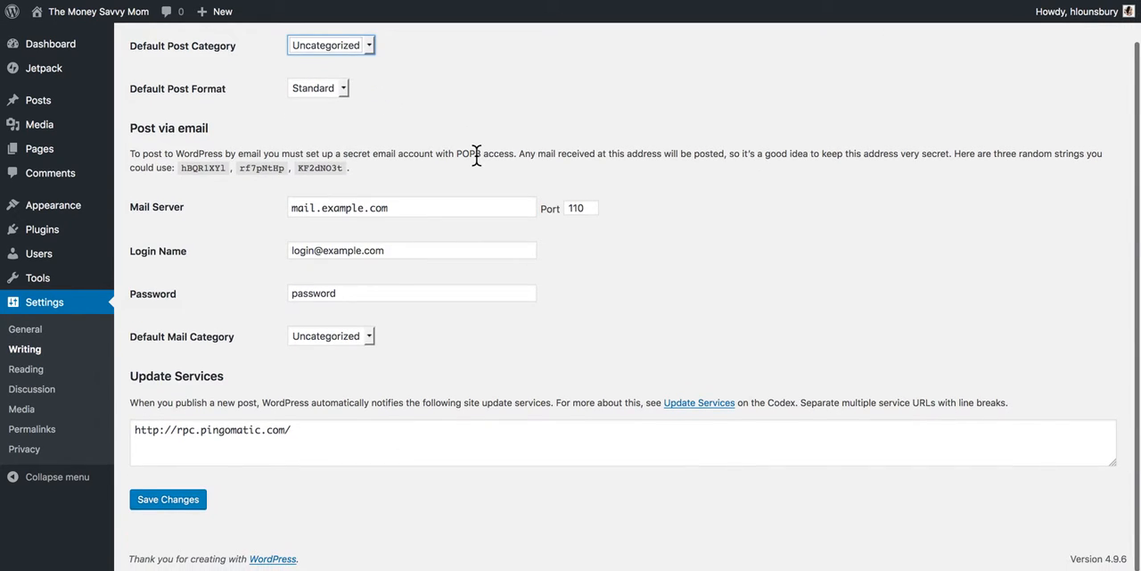
scroll(476, 155, "up", 1)
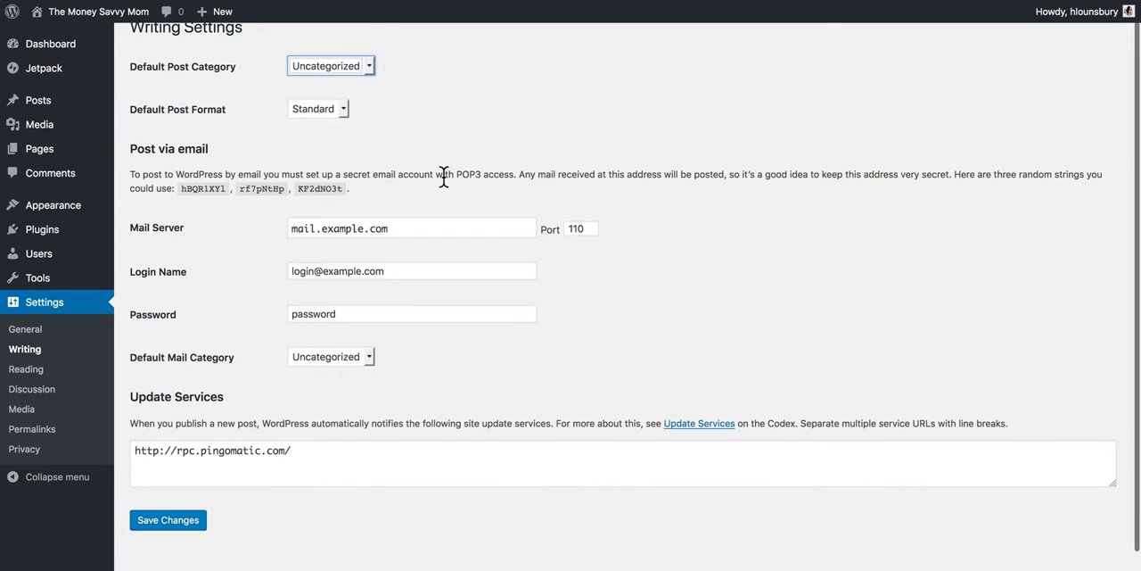
Step: In the Reading settings, discourage search engines from indexing this site and save the changes
left_click(43, 371)
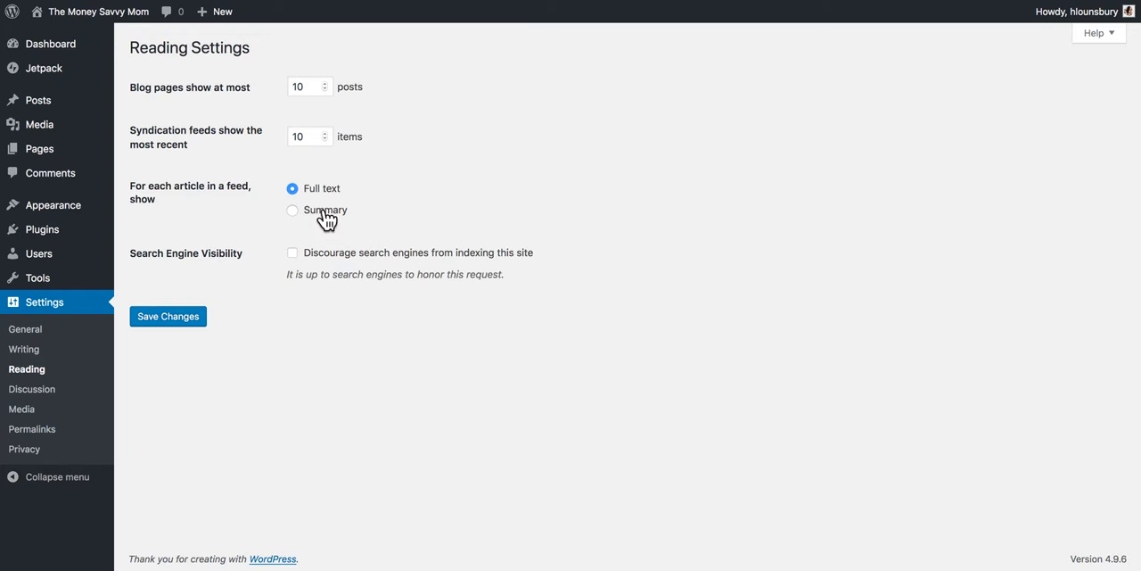
left_click(295, 258)
left_click(173, 312)
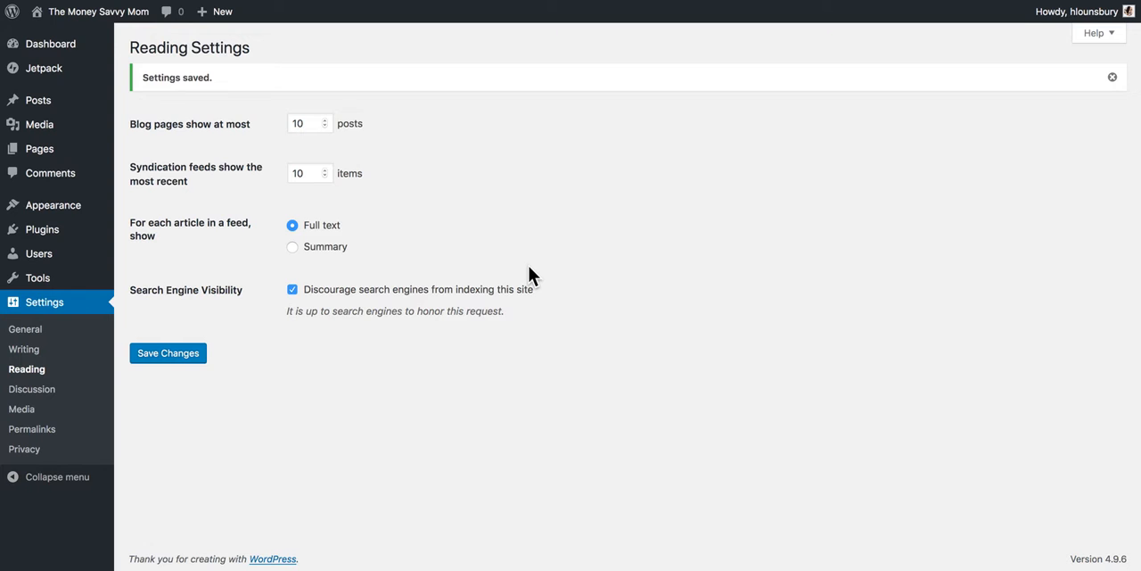
Step: View the Discussion settings and try the option requiring users to be registered and logged in to comment
left_click(55, 393)
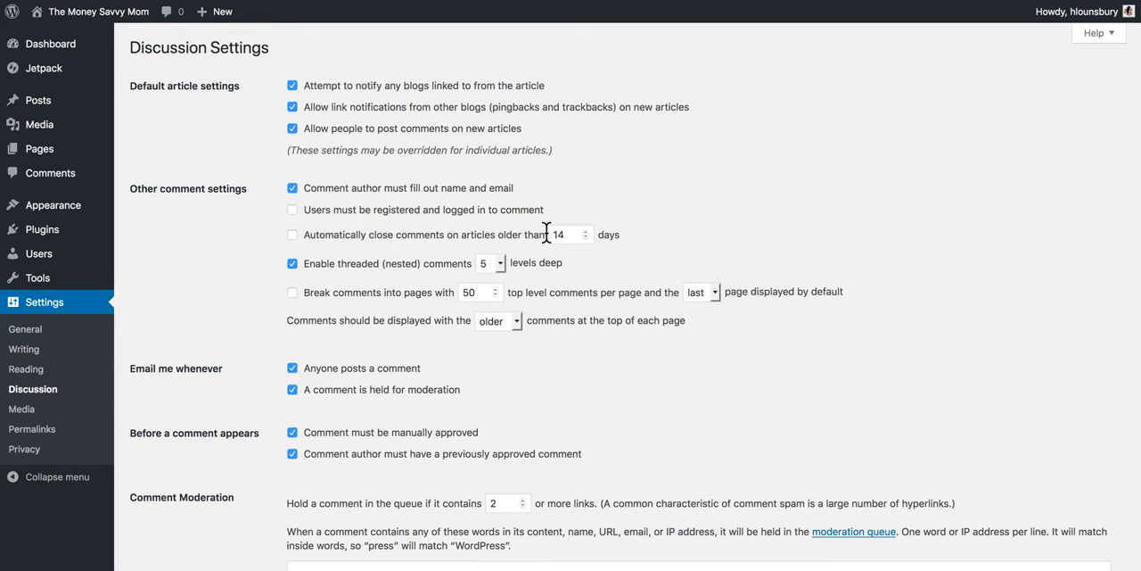
left_click(293, 210)
left_click(292, 211)
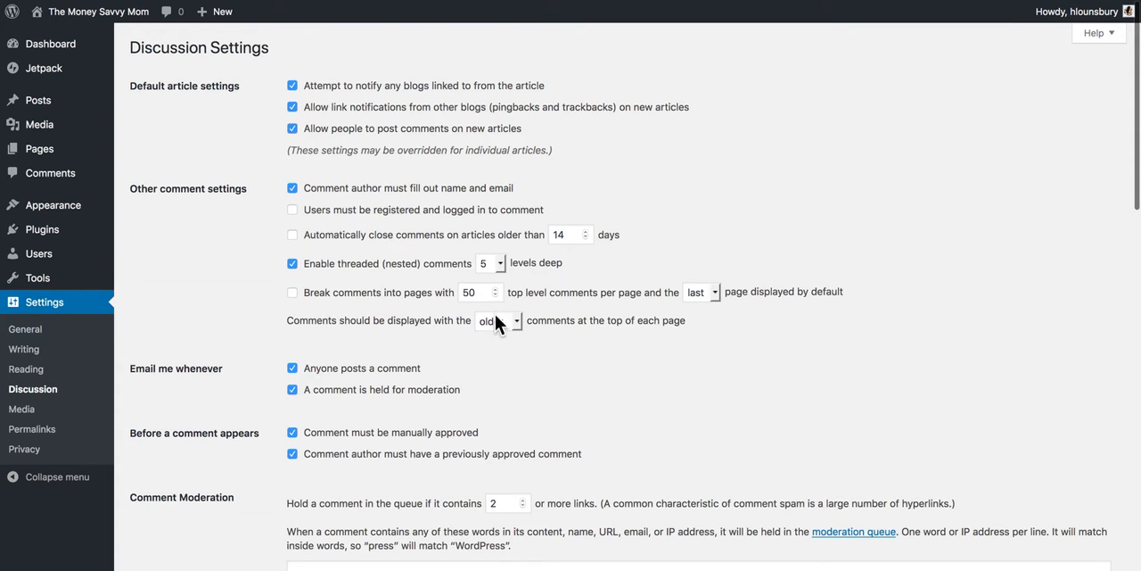
Step: Review the comment moderation, blacklist and avatar options in the Discussion settings and save the changes
scroll(607, 351, "down", 5)
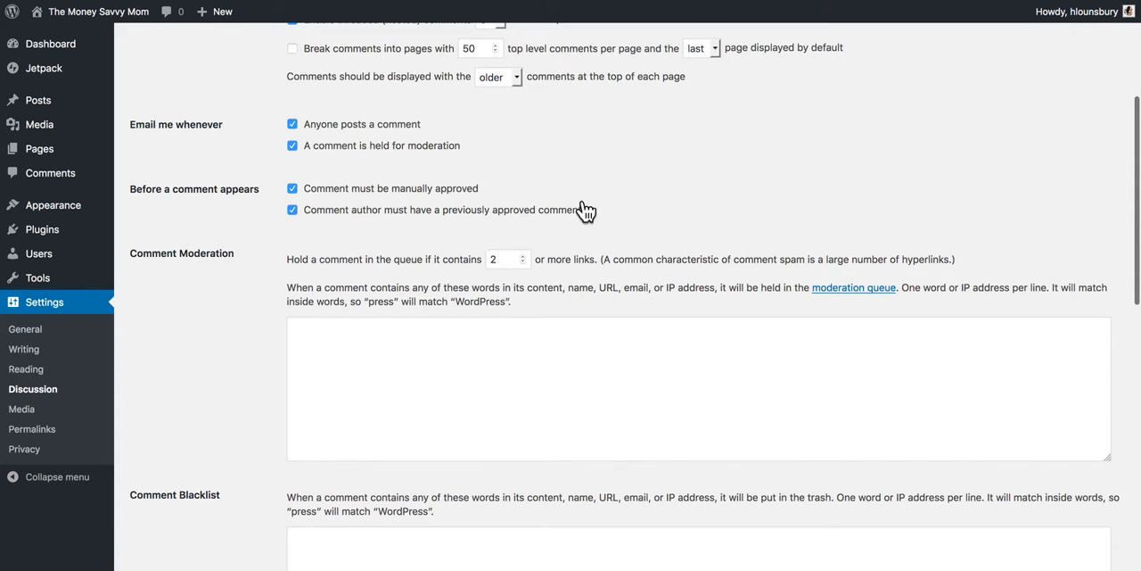
scroll(335, 212, "down", 3)
scroll(334, 211, "down", 7)
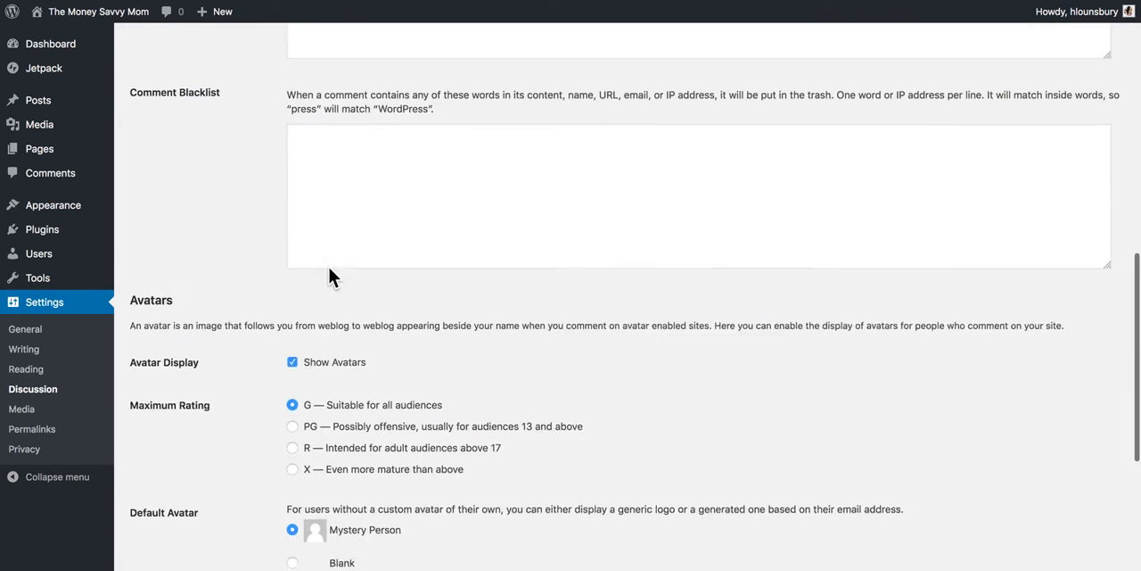
scroll(336, 343, "down", 6)
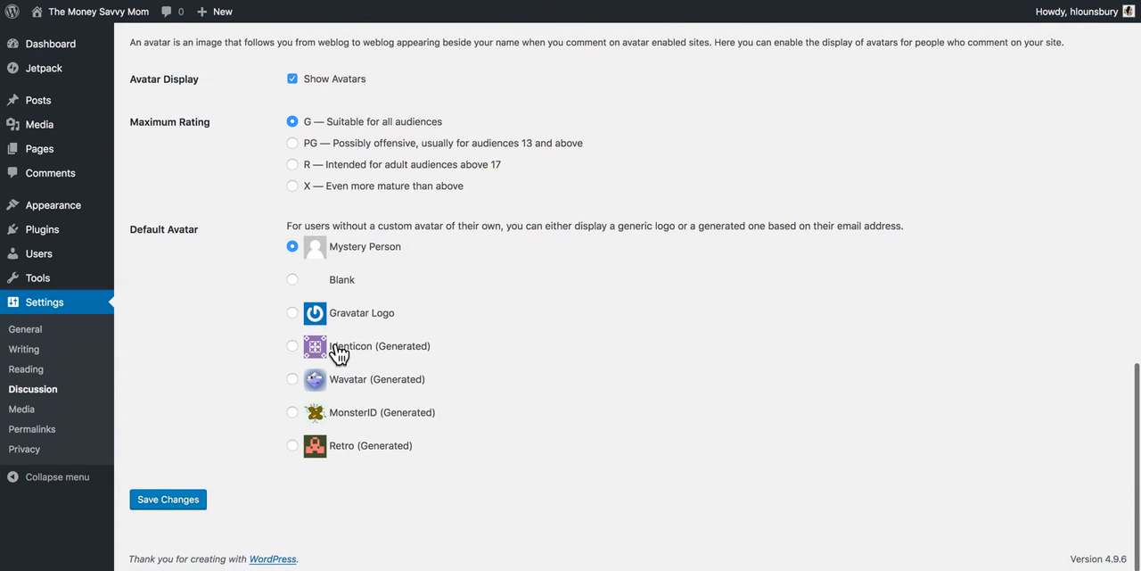
scroll(211, 393, "up", 3)
scroll(214, 395, "up", 4)
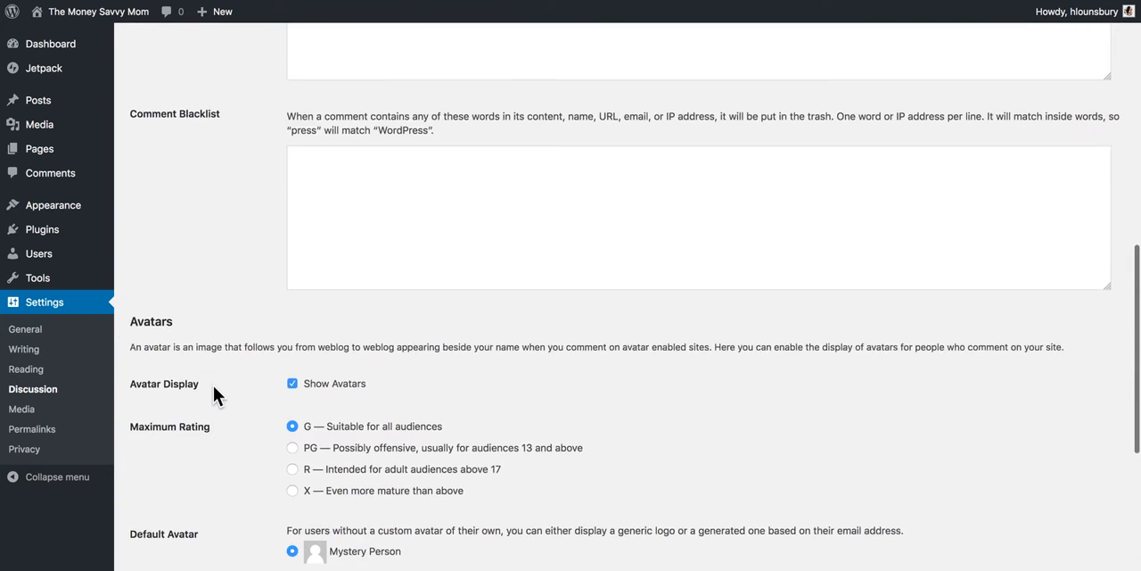
scroll(216, 318, "down", 3)
scroll(229, 432, "down", 3)
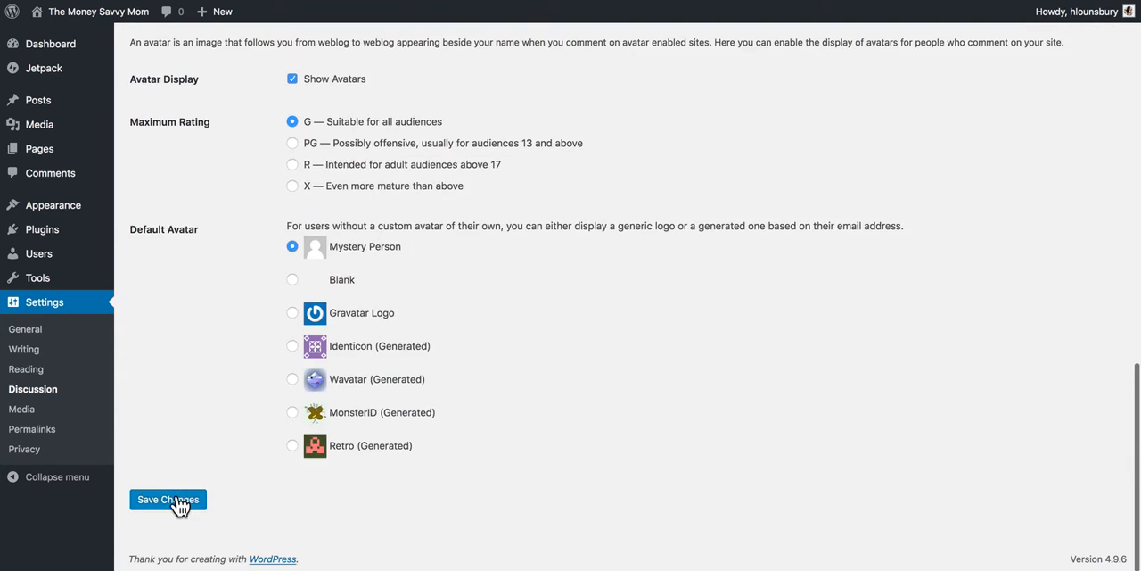
left_click(178, 501)
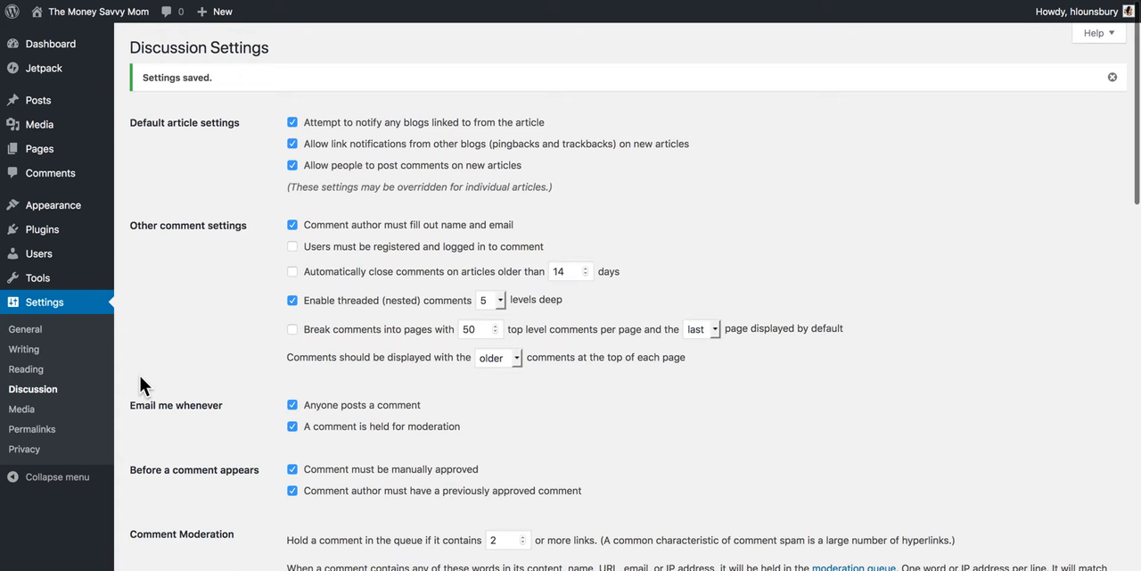
Step: In the Permalink settings, set the URL structure to Post name and save the changes
left_click(48, 432)
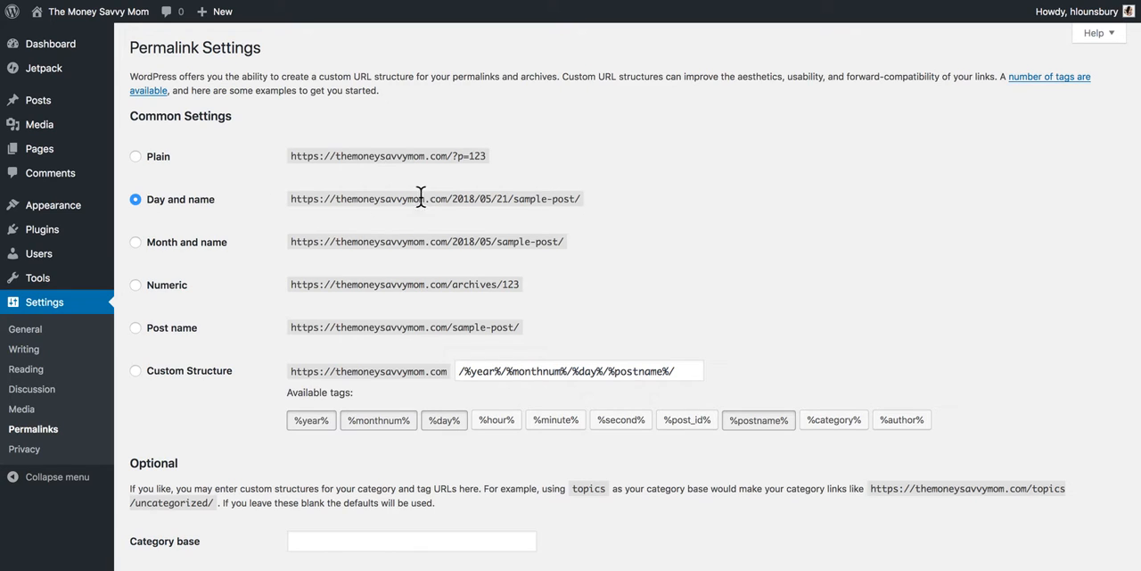
left_click(137, 329)
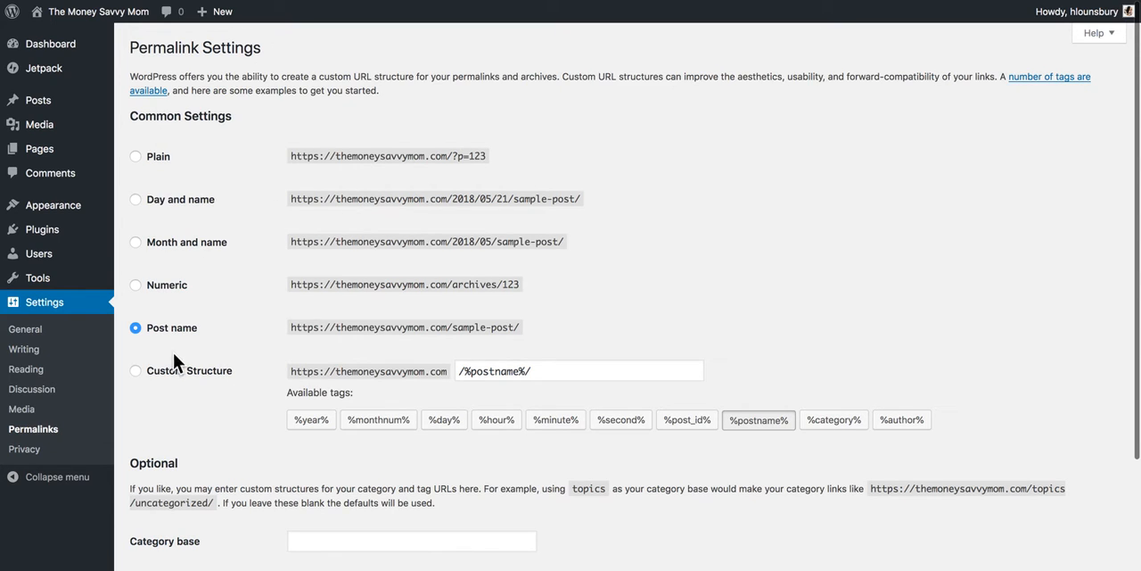
scroll(249, 367, "down", 2)
scroll(250, 371, "down", 2)
left_click(169, 501)
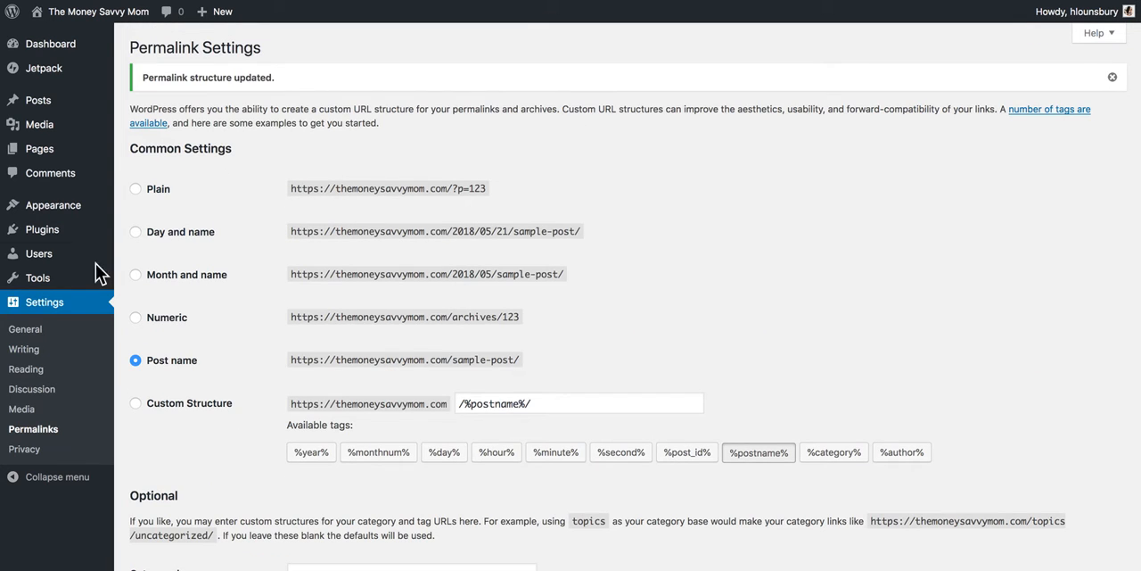
Step: Create a new privacy policy page from the Privacy settings
left_click(25, 449)
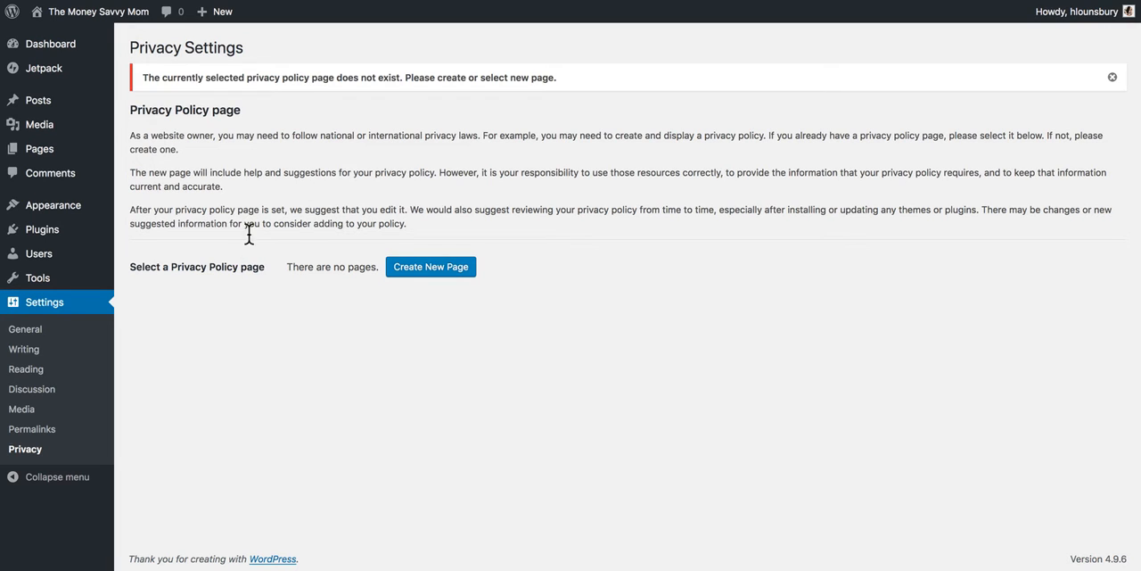
left_click(418, 271)
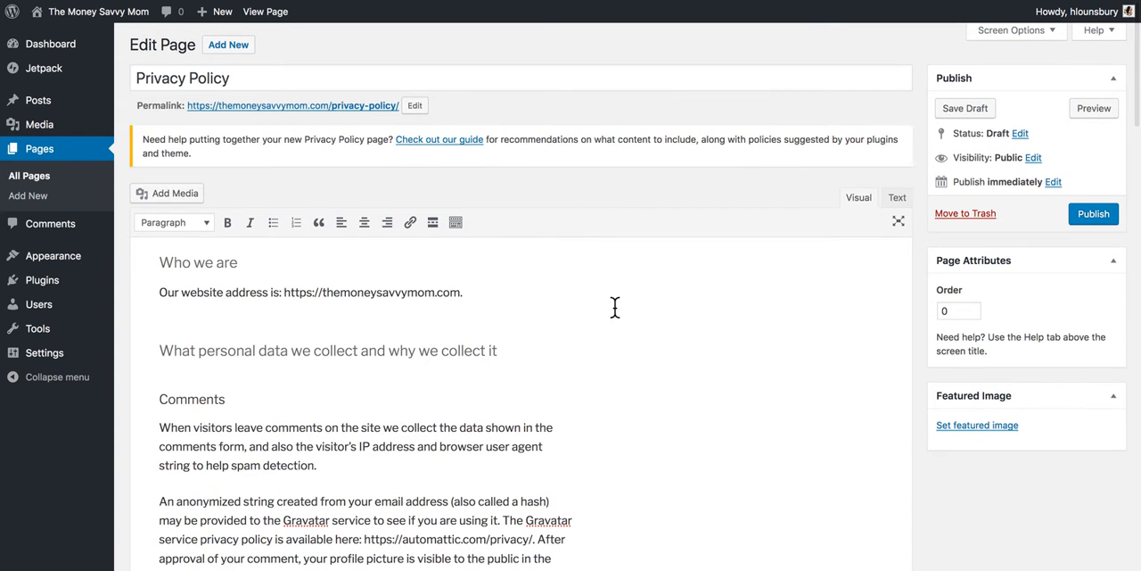
Step: Examine the Privacy Policy template's sections through to the end, including the contact and additional information headings that lack text
scroll(657, 318, "down", 5)
scroll(657, 318, "down", 5)
scroll(657, 318, "down", 4)
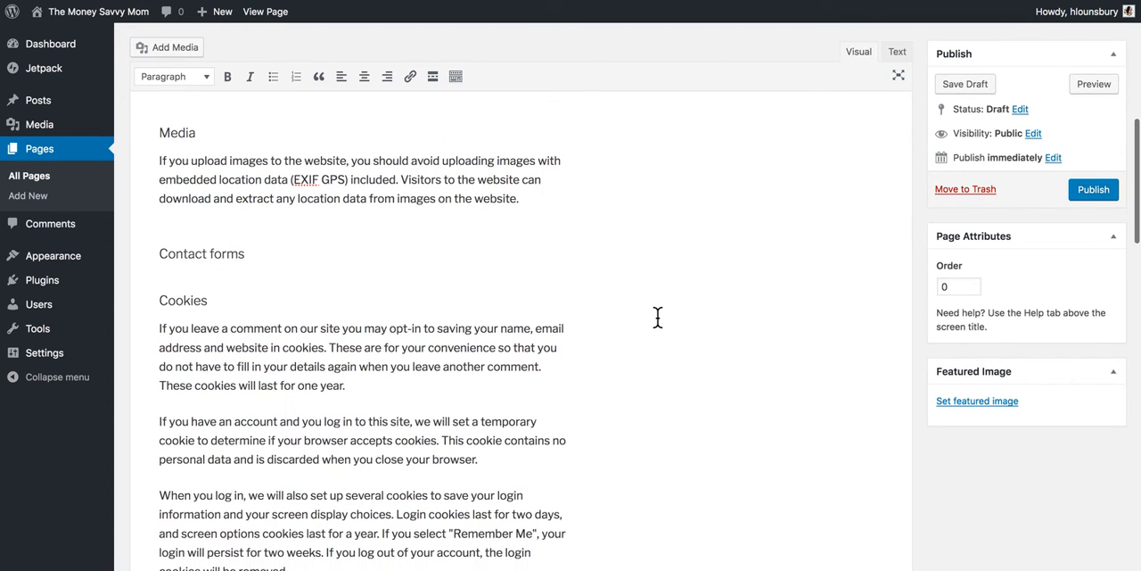
scroll(657, 317, "down", 1)
scroll(657, 317, "down", 9)
scroll(657, 317, "down", 12)
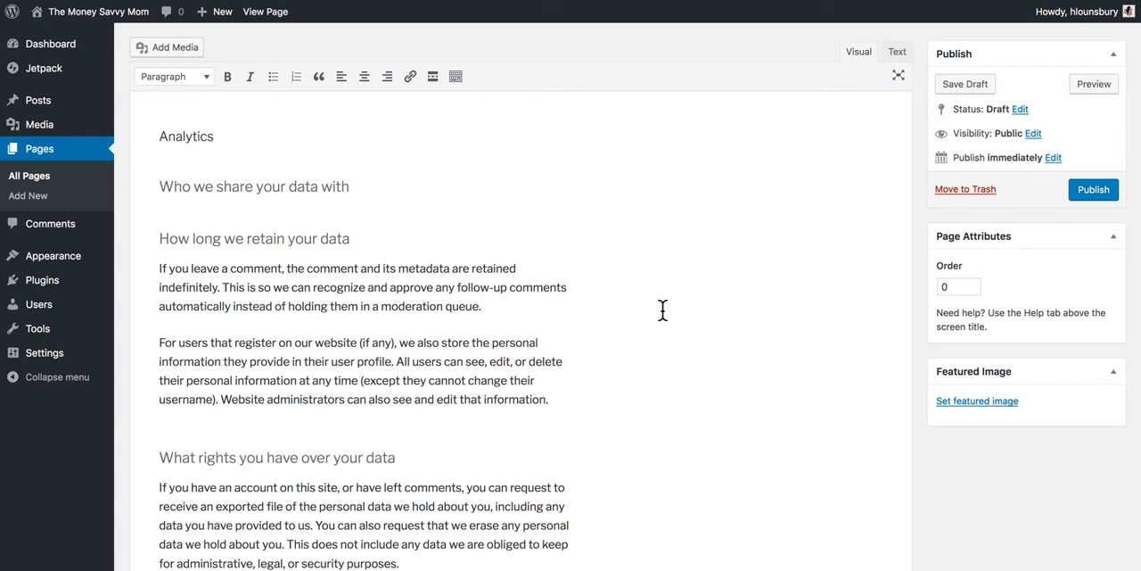
scroll(686, 386, "down", 8)
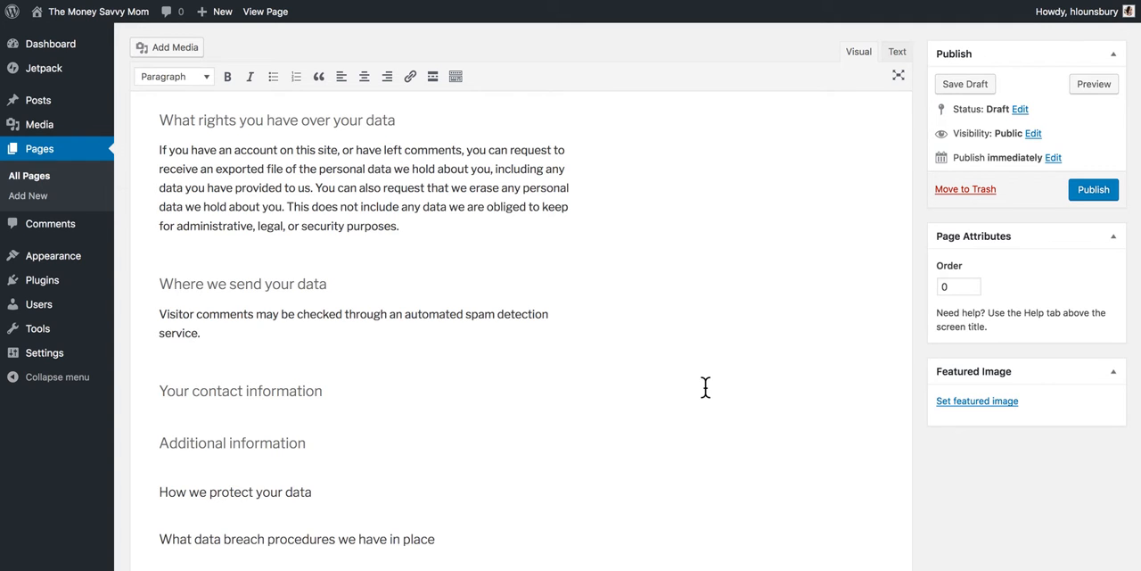
scroll(704, 386, "down", 5)
left_click(331, 276)
left_click(332, 175)
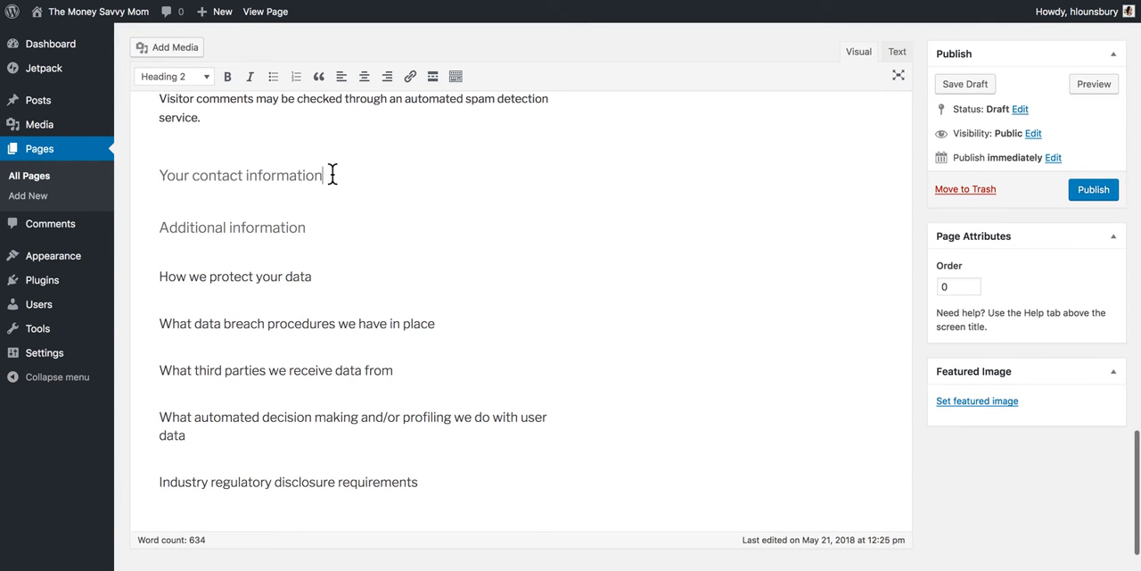
left_click(327, 228)
scroll(535, 273, "down", 2)
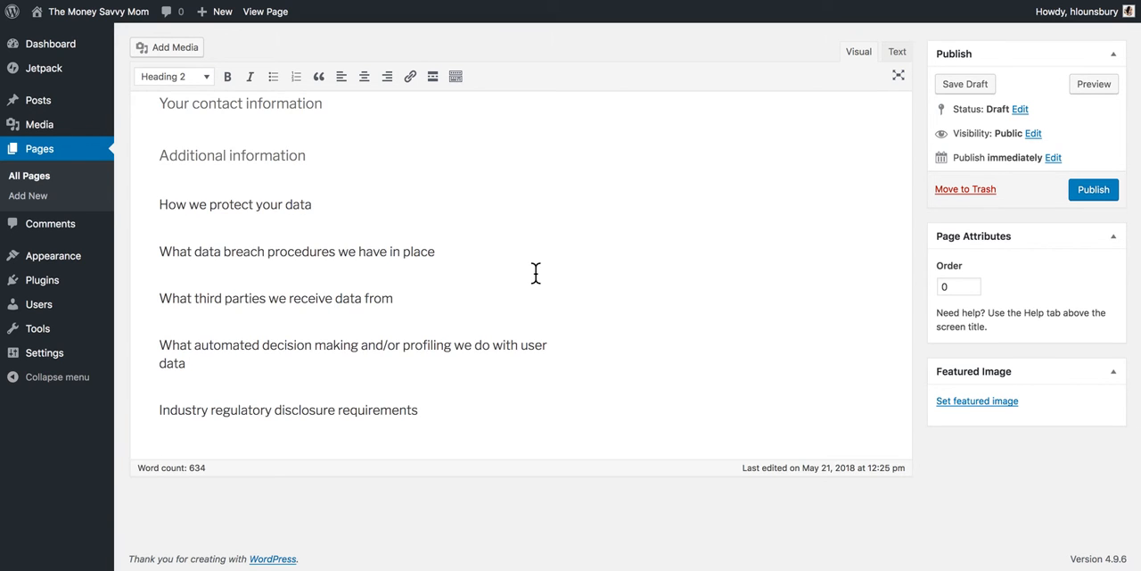
Step: Publish the Privacy Policy page with its template text
scroll(535, 273, "up", 15)
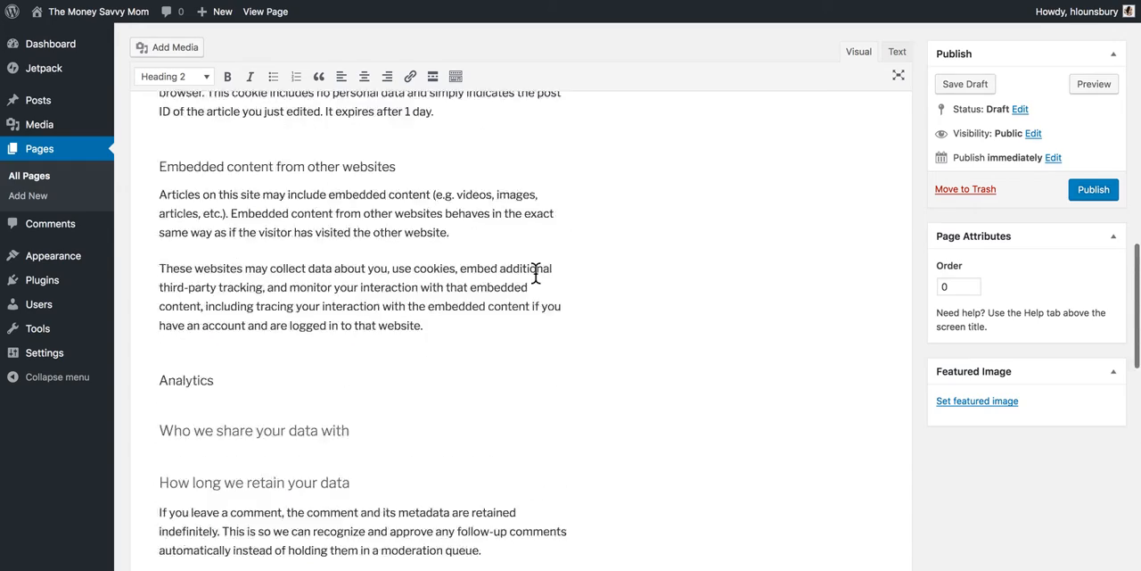
scroll(535, 273, "up", 5)
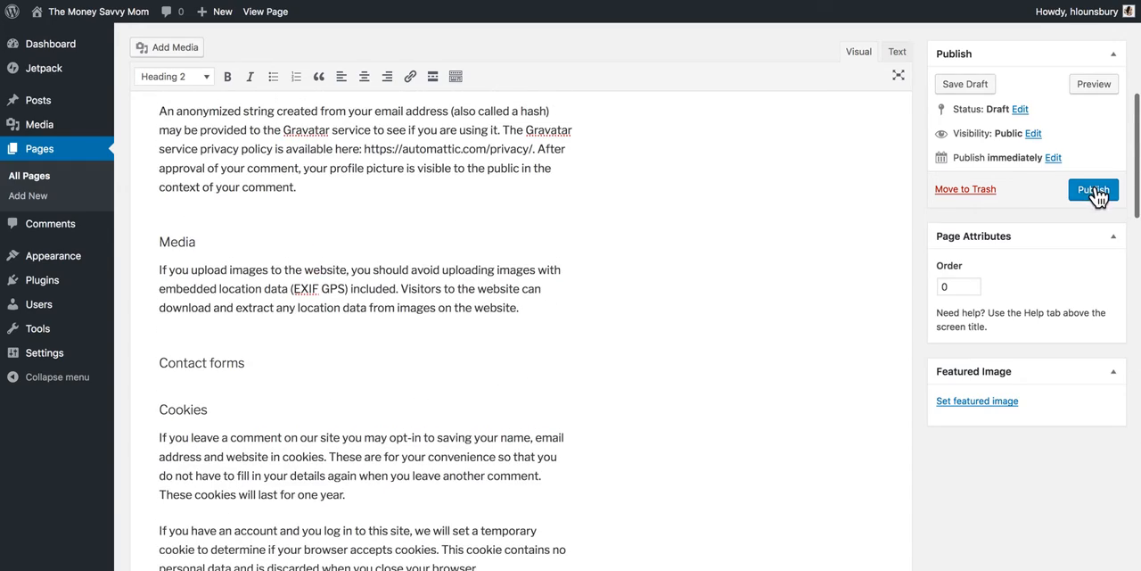
left_click(1093, 189)
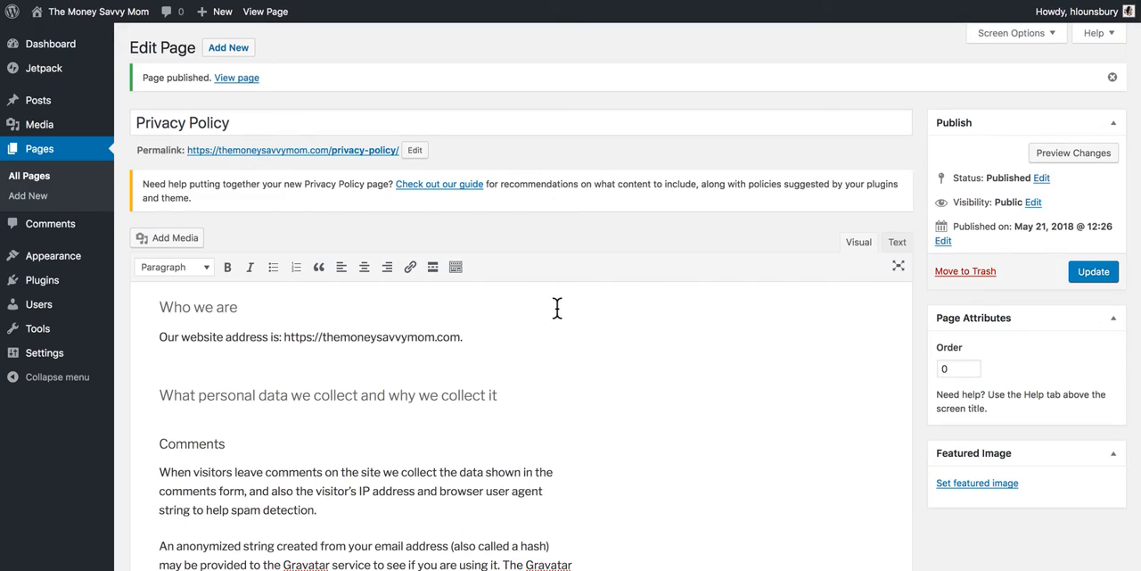
Step: Look over the published Privacy Policy page in the editor and return to the Dashboard home
scroll(562, 387, "down", 10)
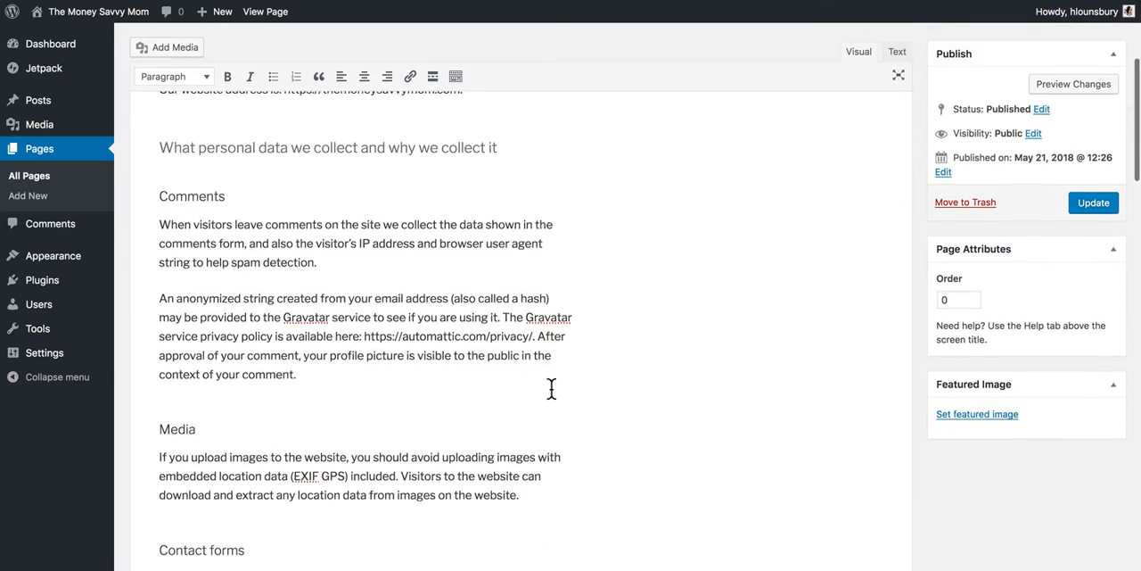
scroll(551, 389, "down", 3)
scroll(551, 389, "up", 12)
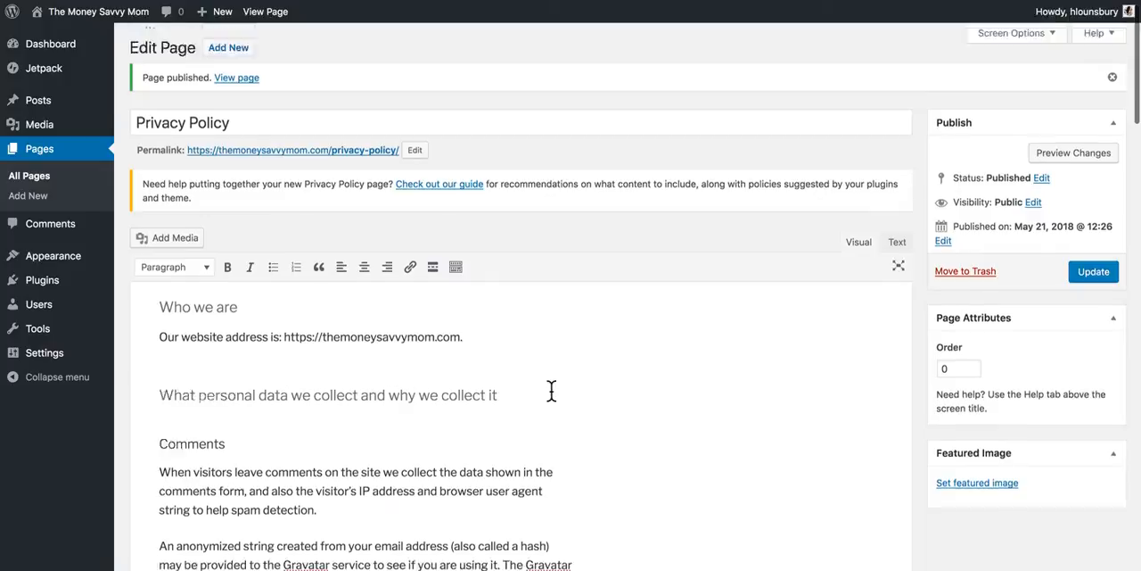
left_click(40, 44)
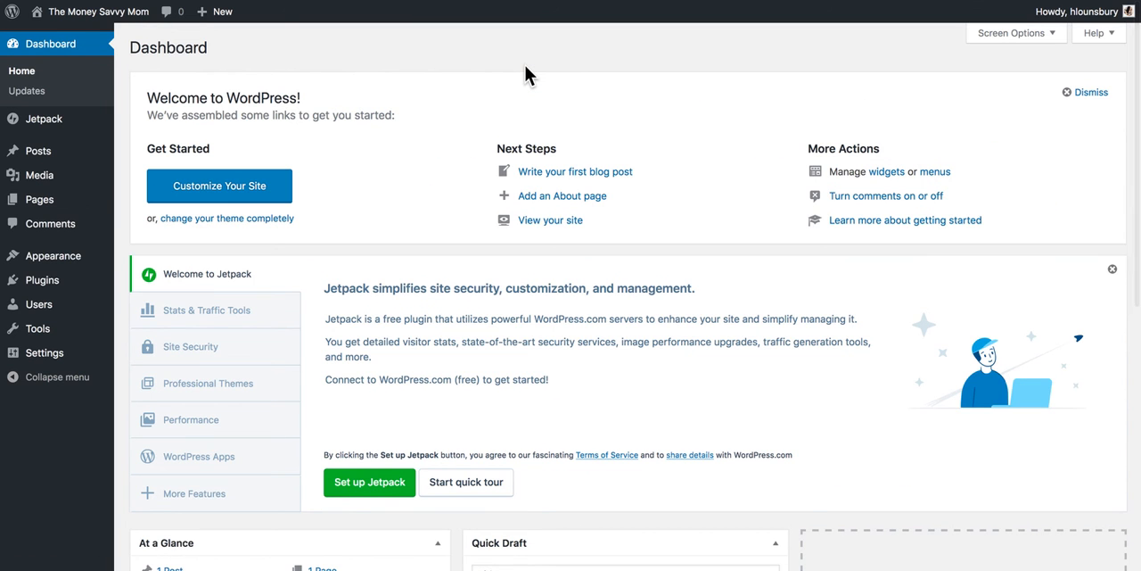